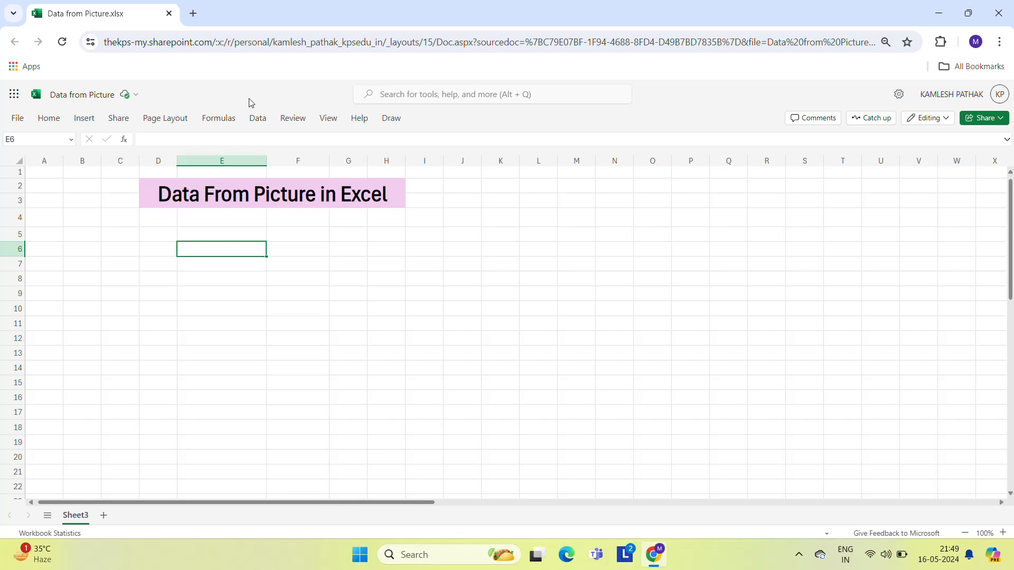
Load the Picture Data PNG from the Desktop as the source image for a Data from Picture import.
left_click(254, 123)
left_click(256, 122)
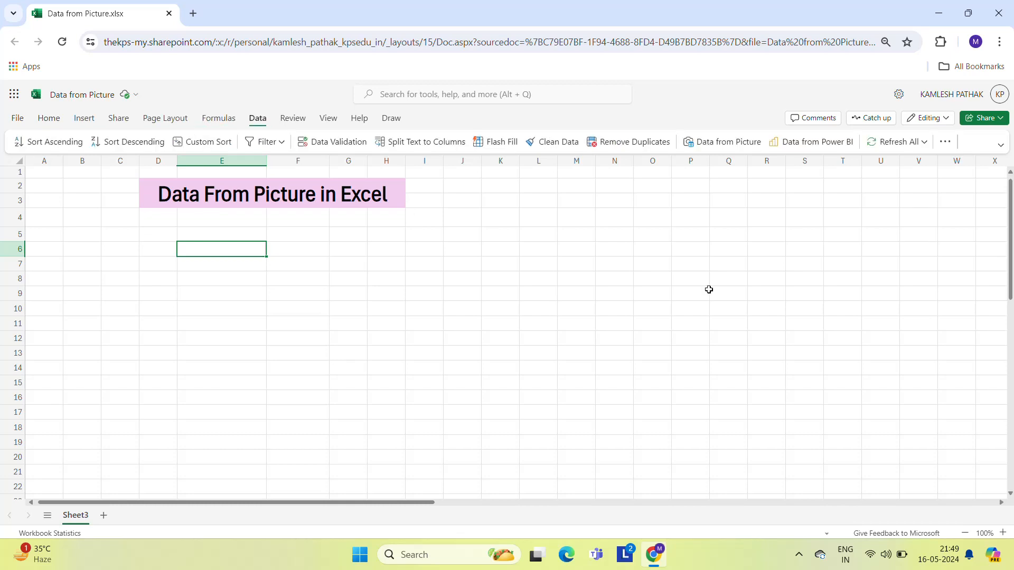
left_click(708, 150)
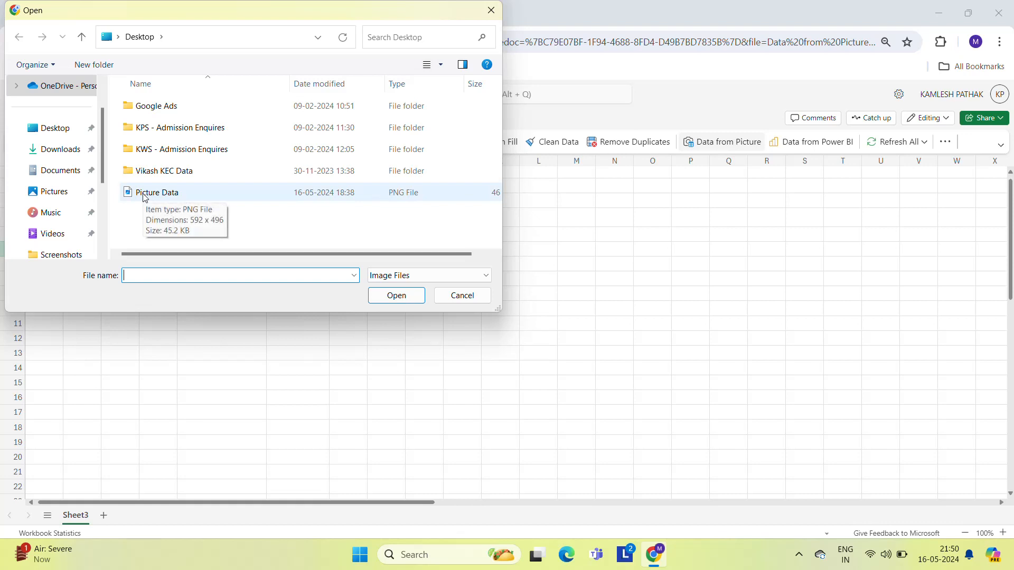
left_click(187, 197)
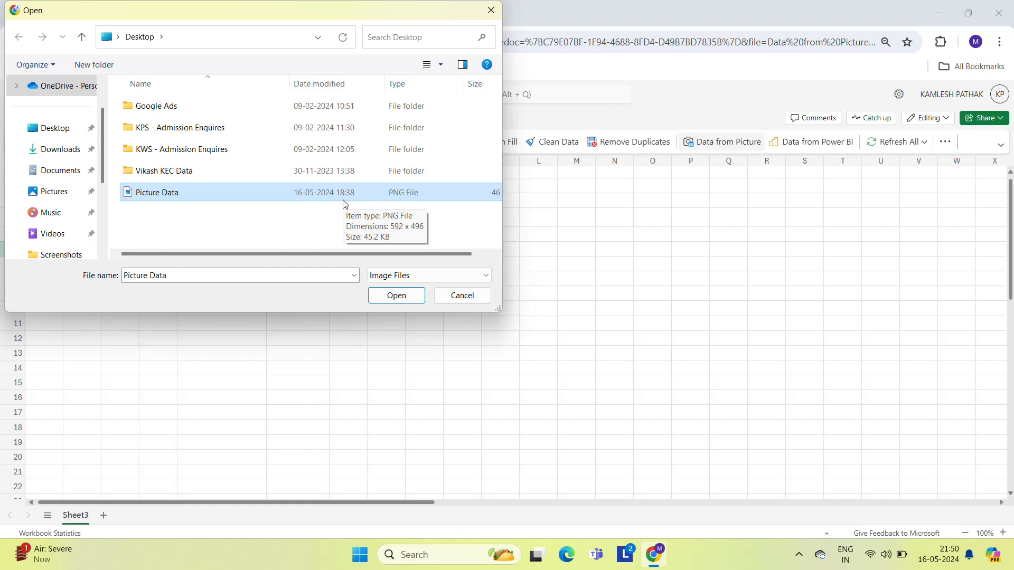
left_click(399, 295)
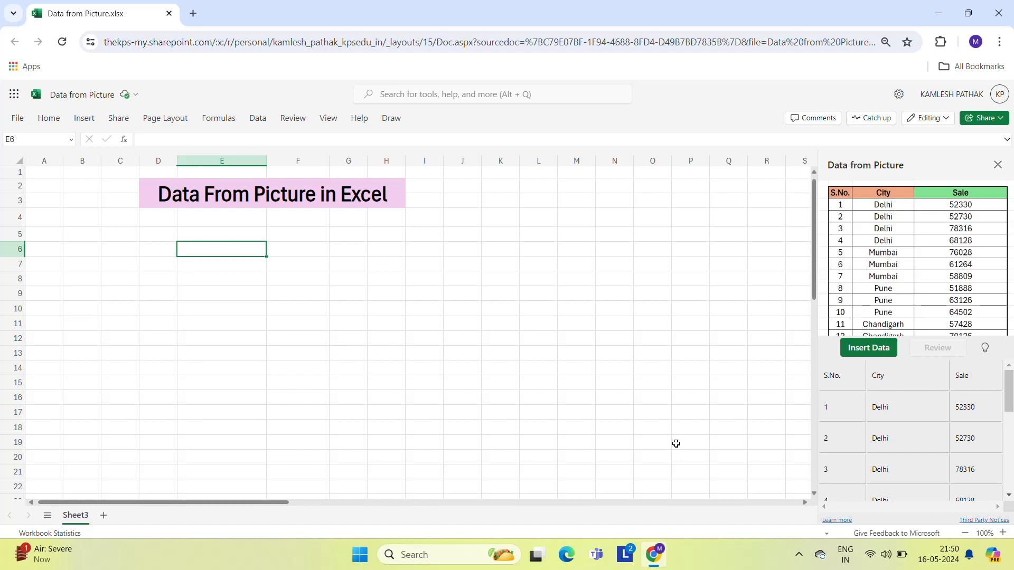
View the Picture Data image from the desktop in a maximised window, then return to the workbook.
left_click_drag(263, 509, 240, 507)
key("super+d")
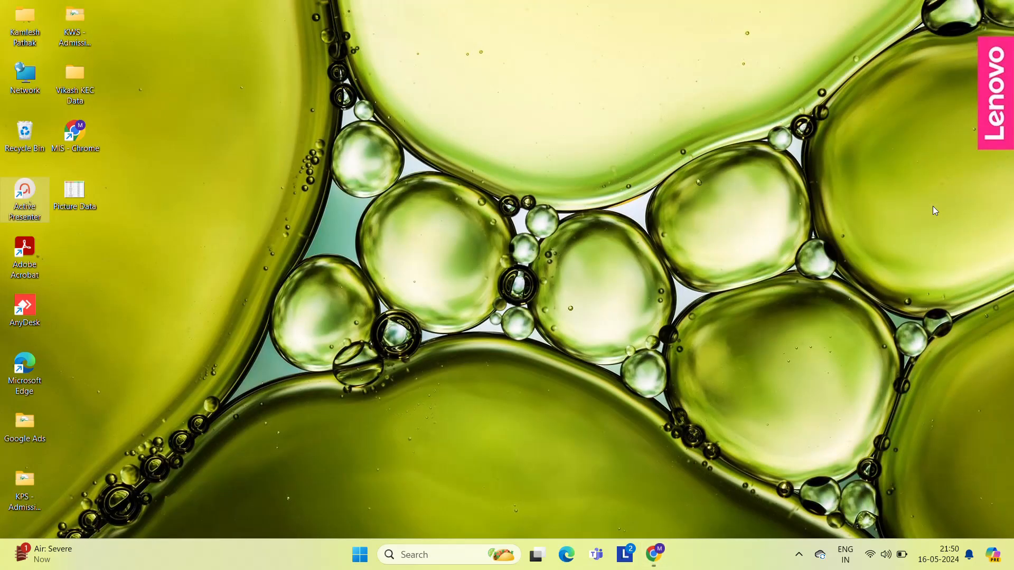
double_click(74, 205)
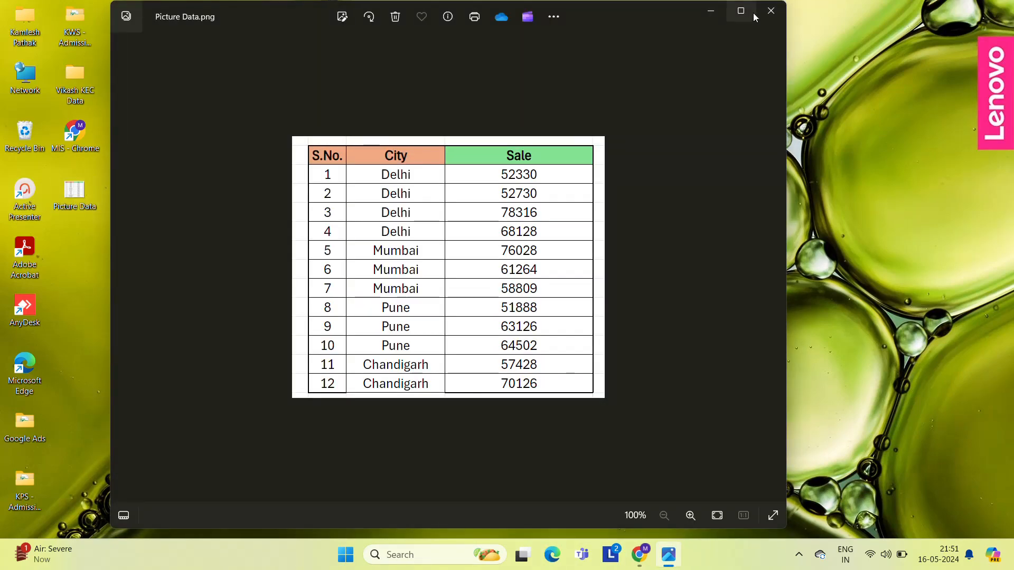
left_click(741, 12)
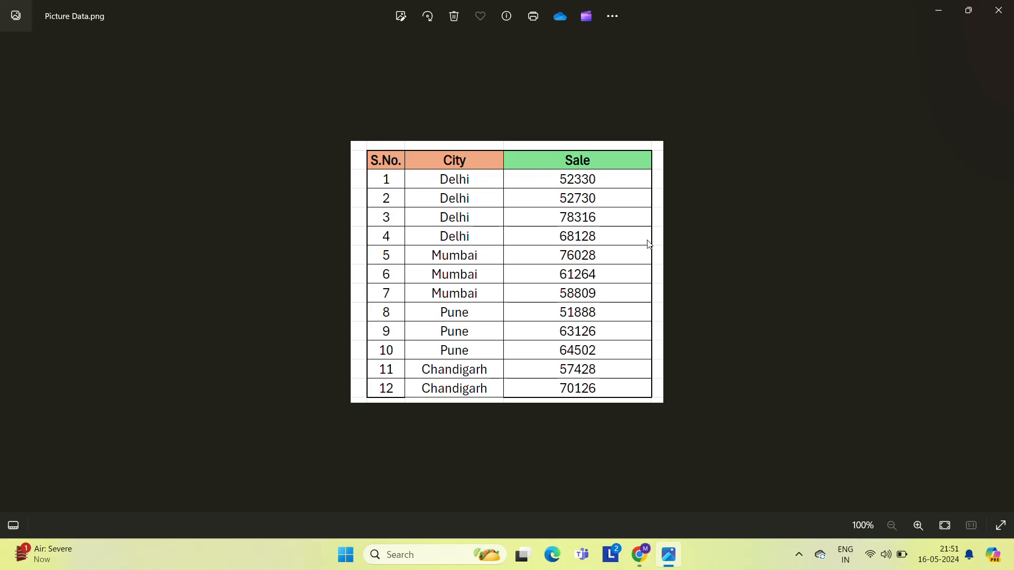
left_click(639, 554)
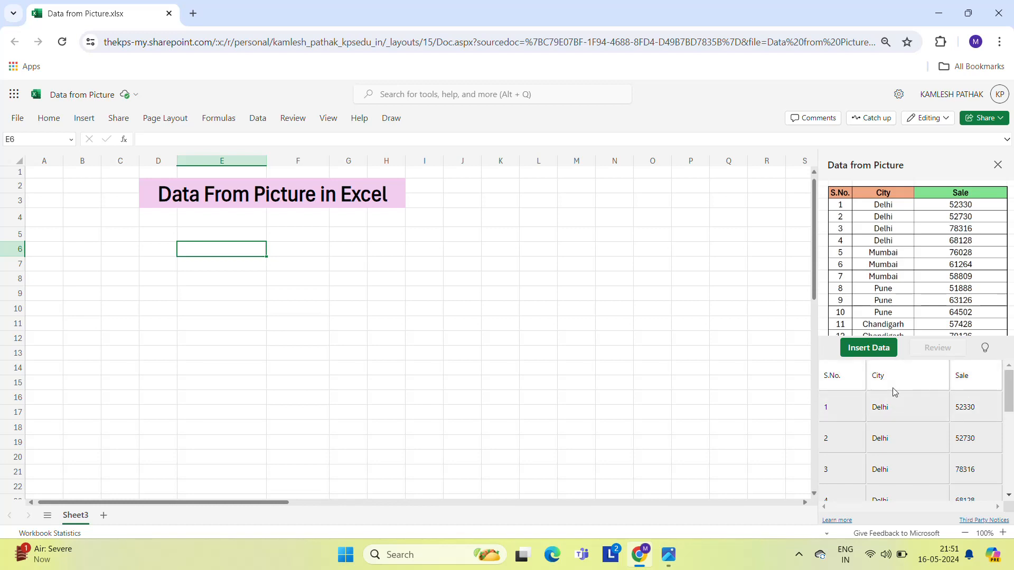
Insert the recognised picture data into the sheet starting at E6 and compare it with the Picture Data image.
left_click(862, 354)
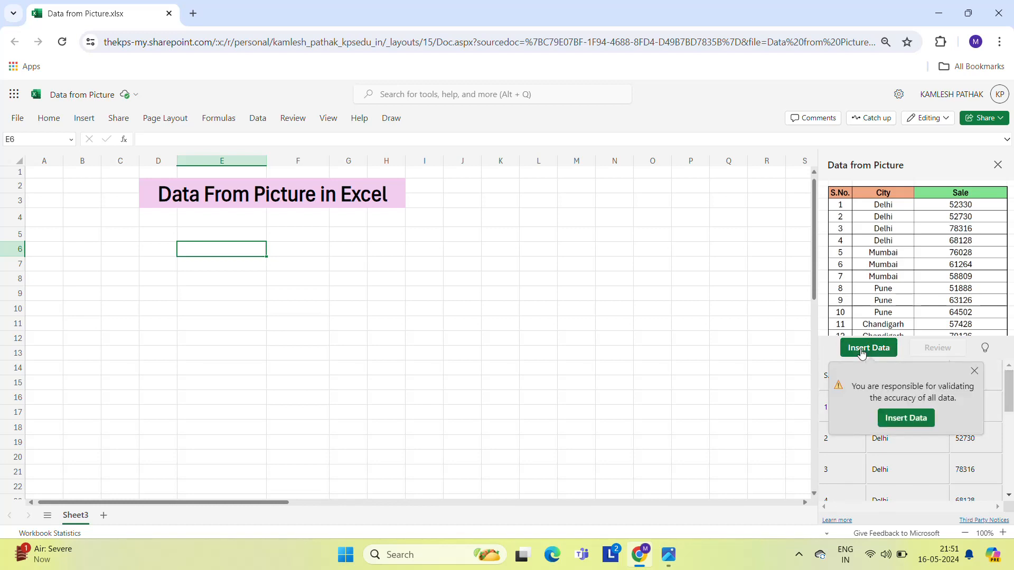
left_click(894, 421)
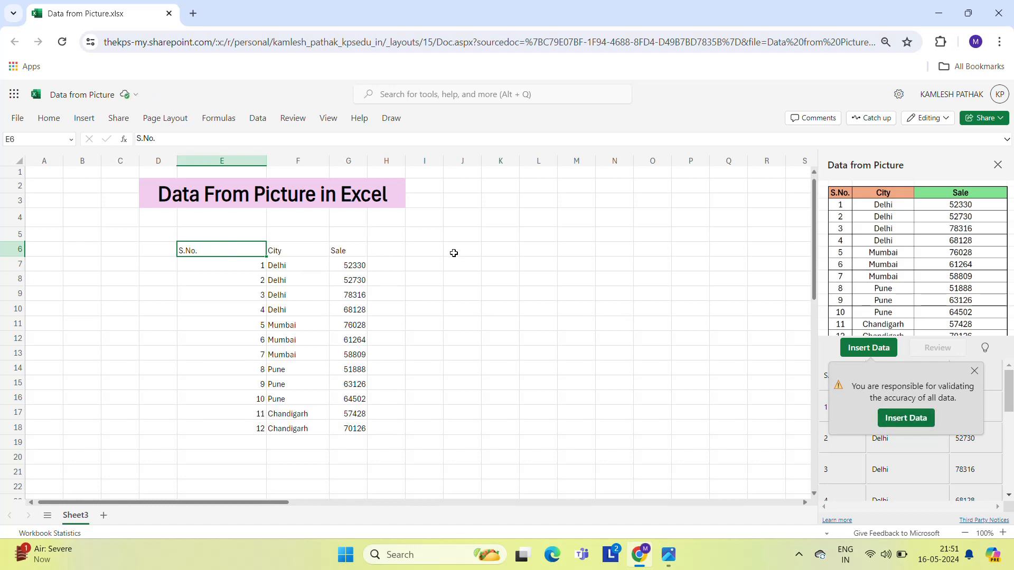
key("alt+Tab")
key("alt+Tab")
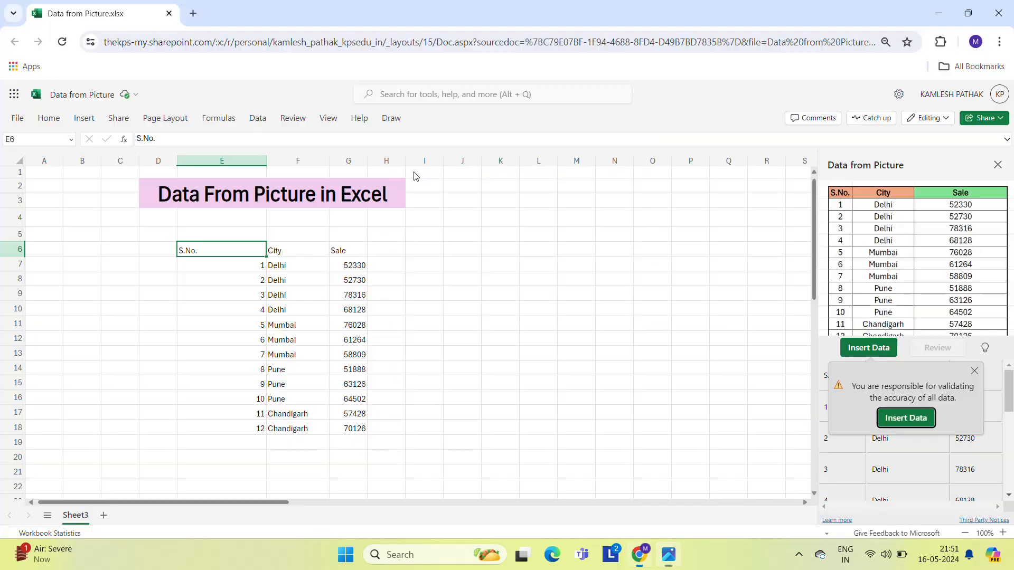
key("alt+Tab")
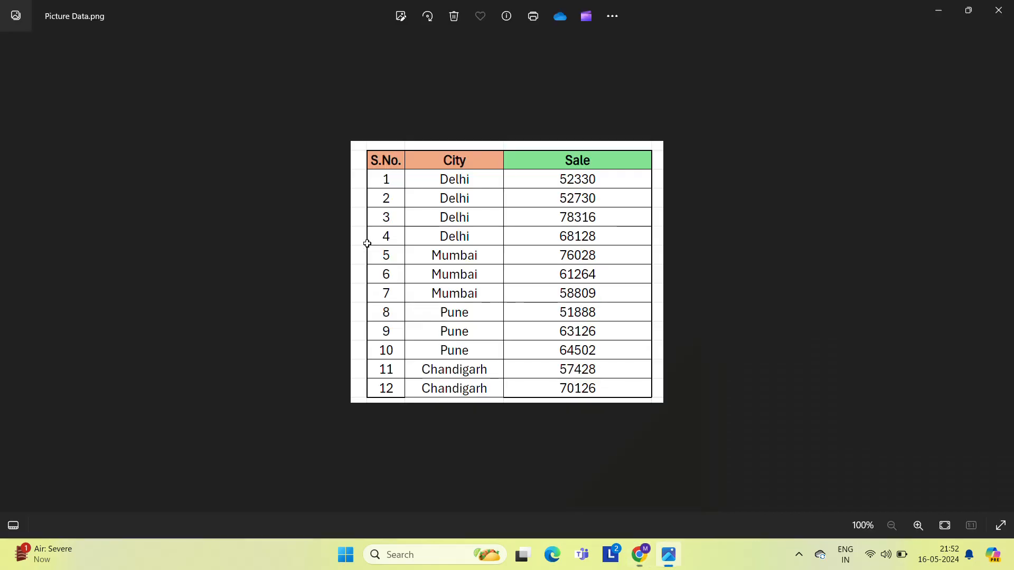
key("alt+Tab")
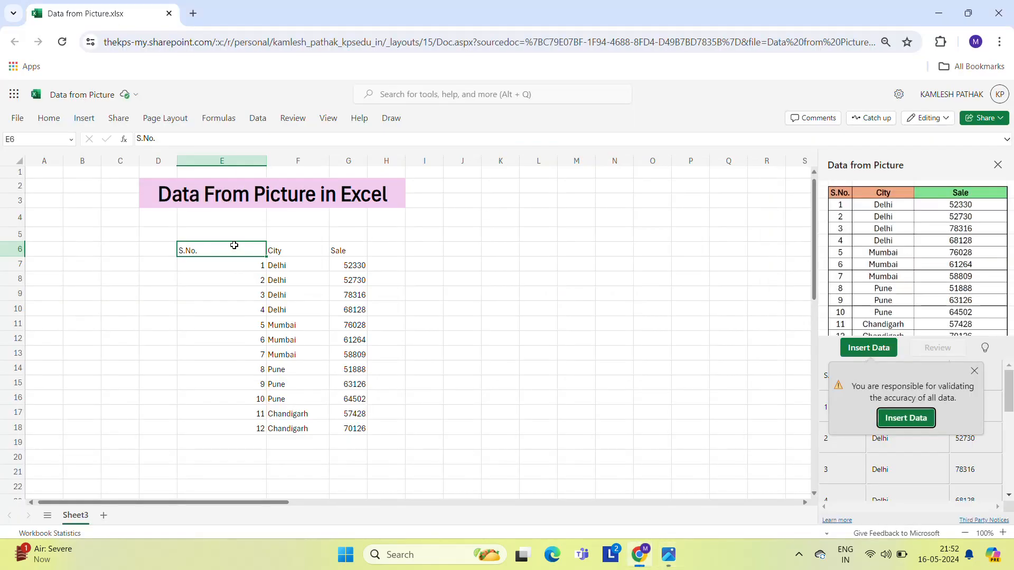
Centre the contents of the imported table E6:G18 horizontally and set its font size to 24.
left_click(337, 240)
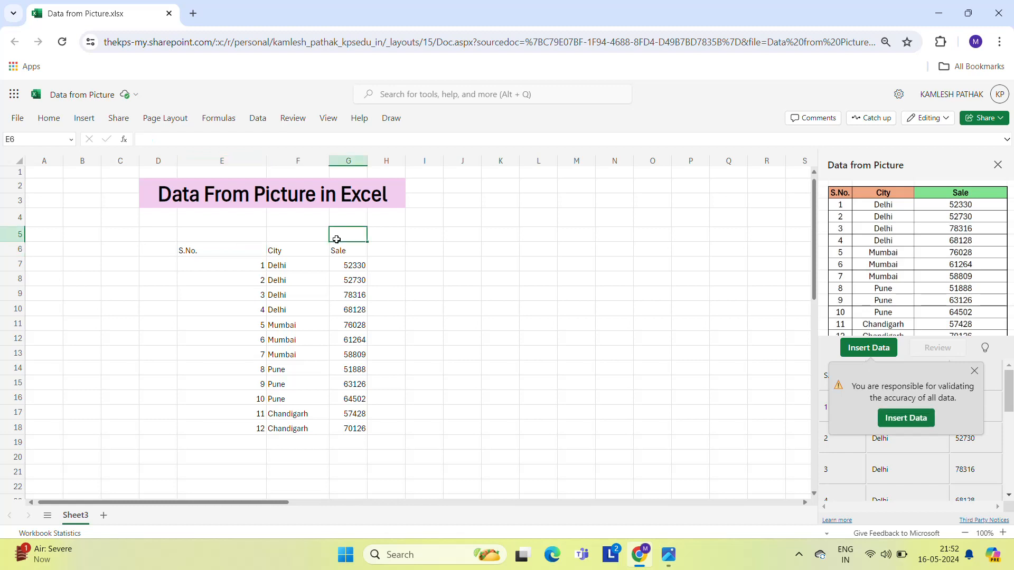
key("Down")
key("Left")
key("Left")
key("shift+Right")
key("shift+Right")
key("ctrl+shift+Down")
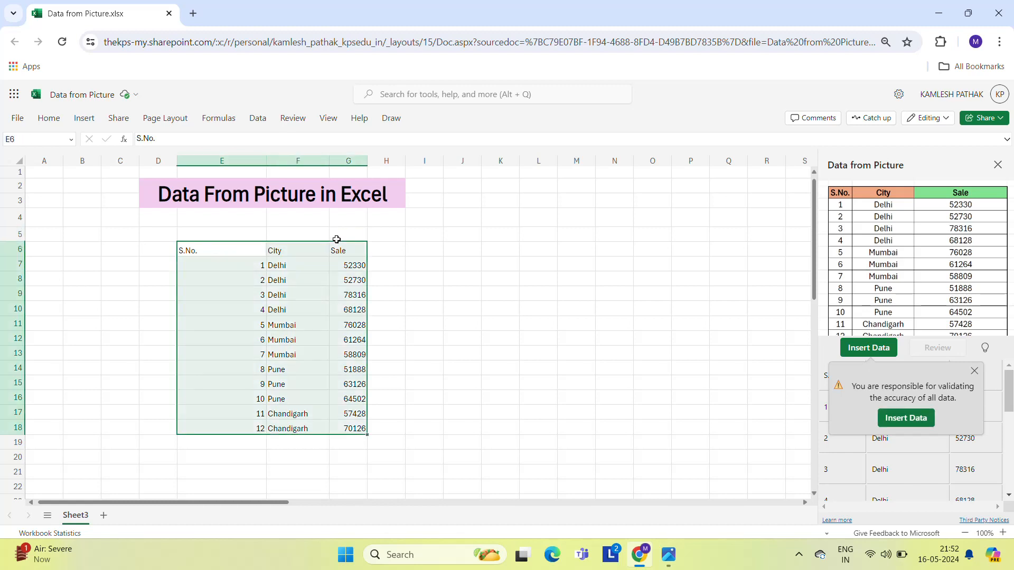
left_click(258, 118)
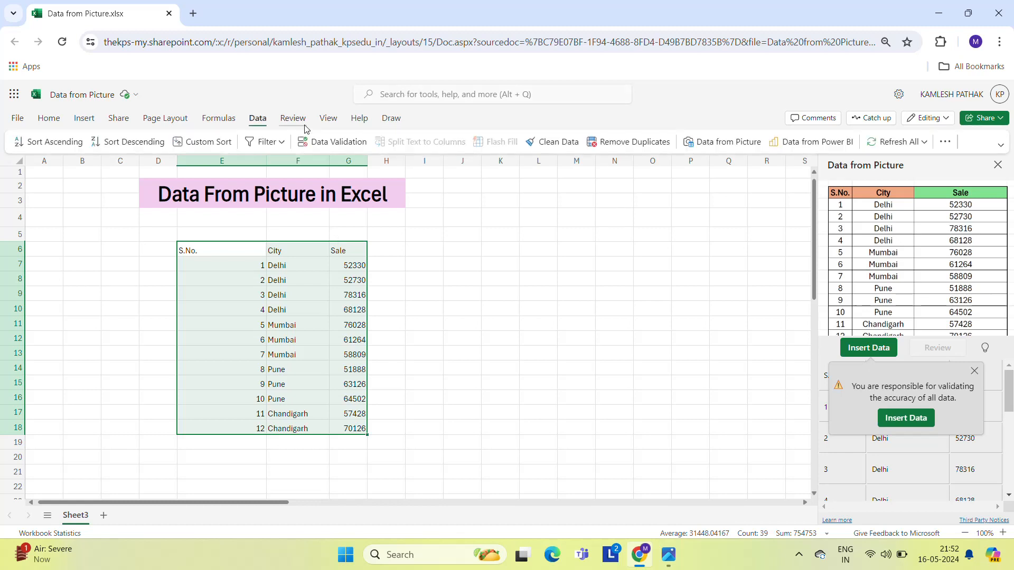
left_click(46, 119)
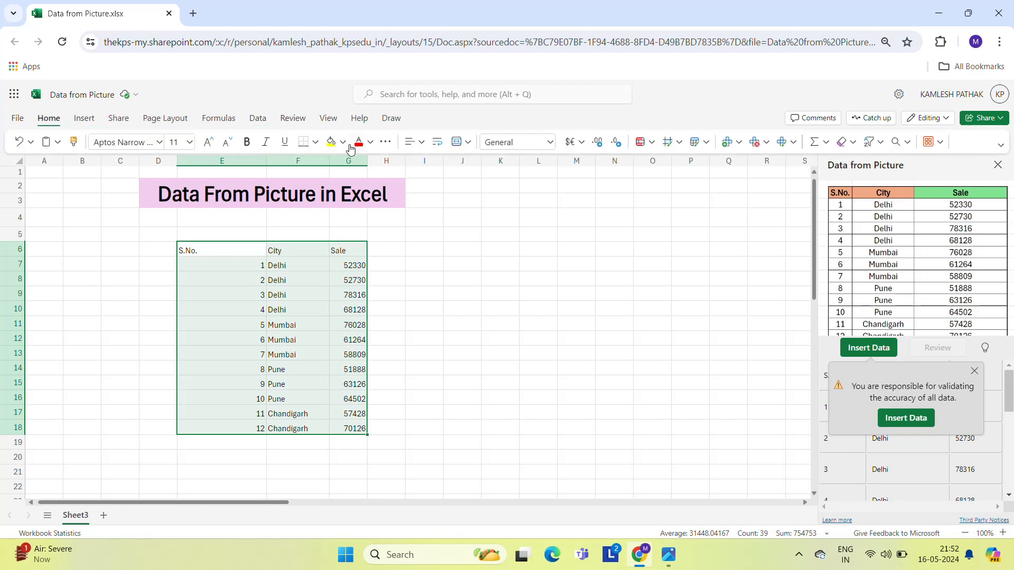
left_click(421, 141)
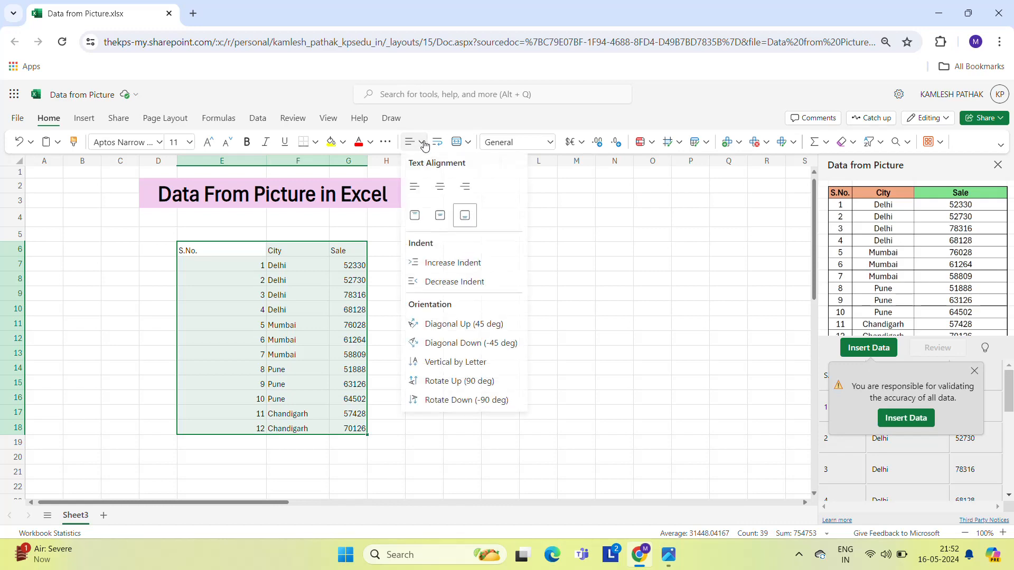
left_click(438, 186)
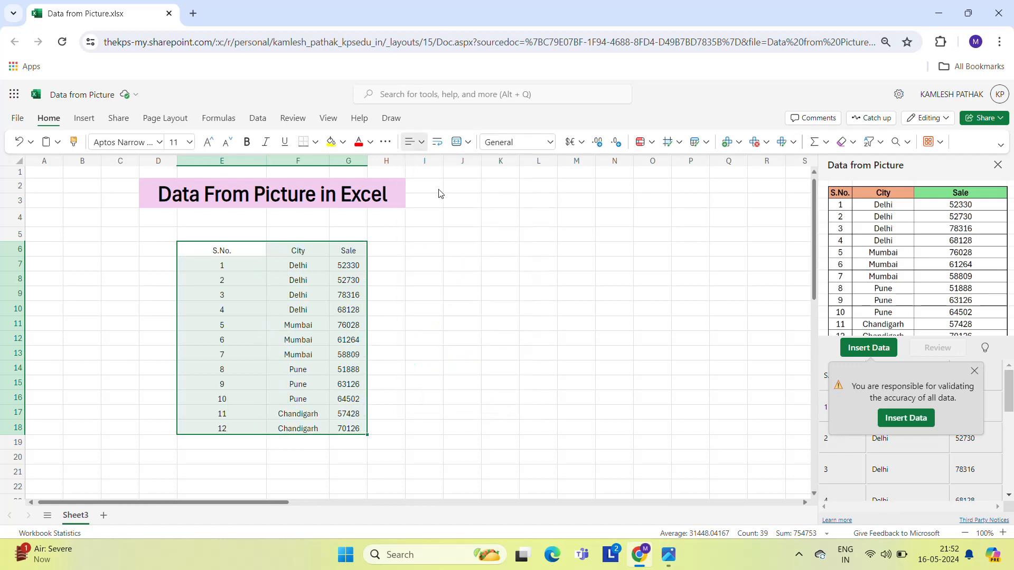
left_click(190, 145)
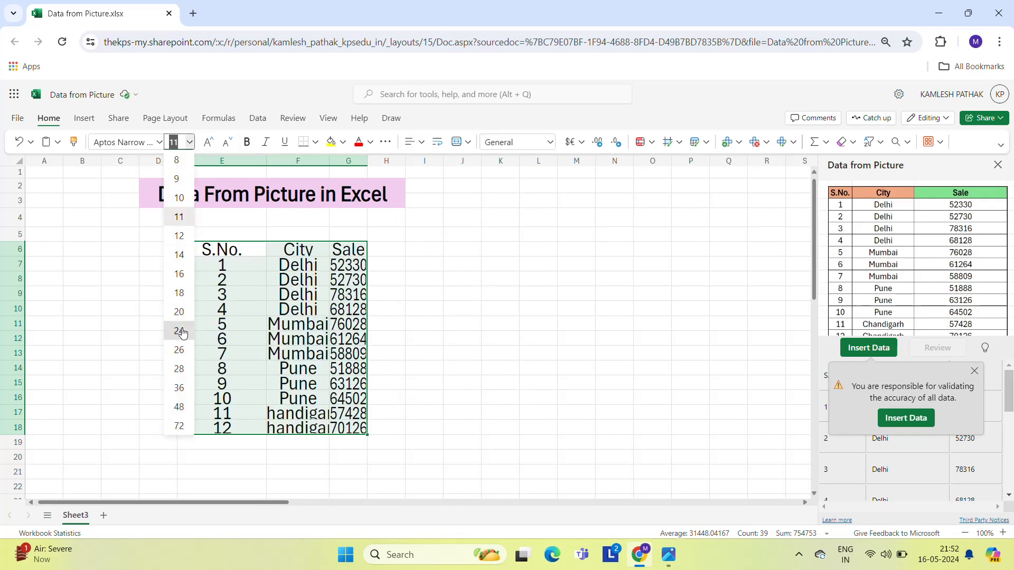
left_click(183, 332)
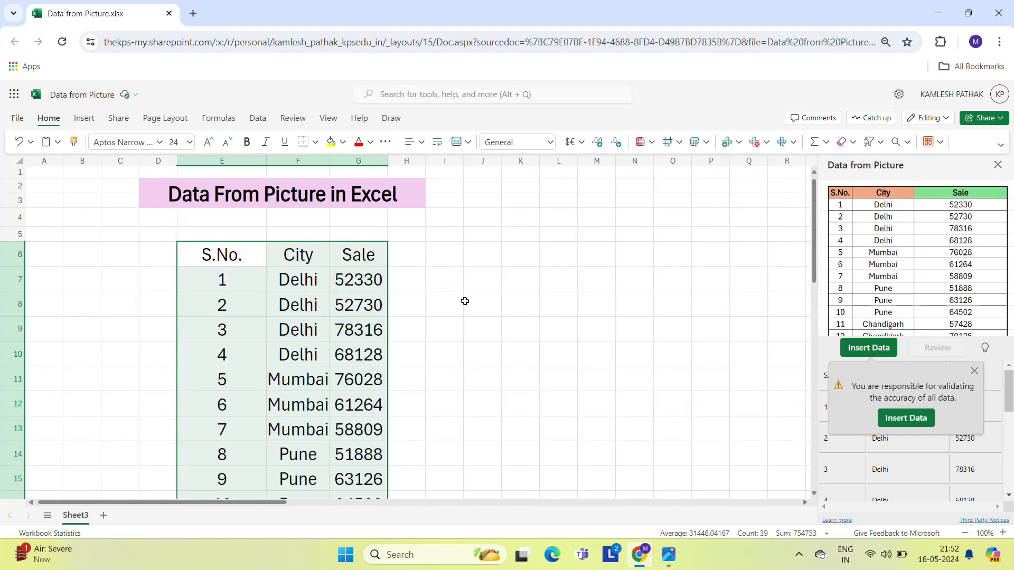
left_click(421, 143)
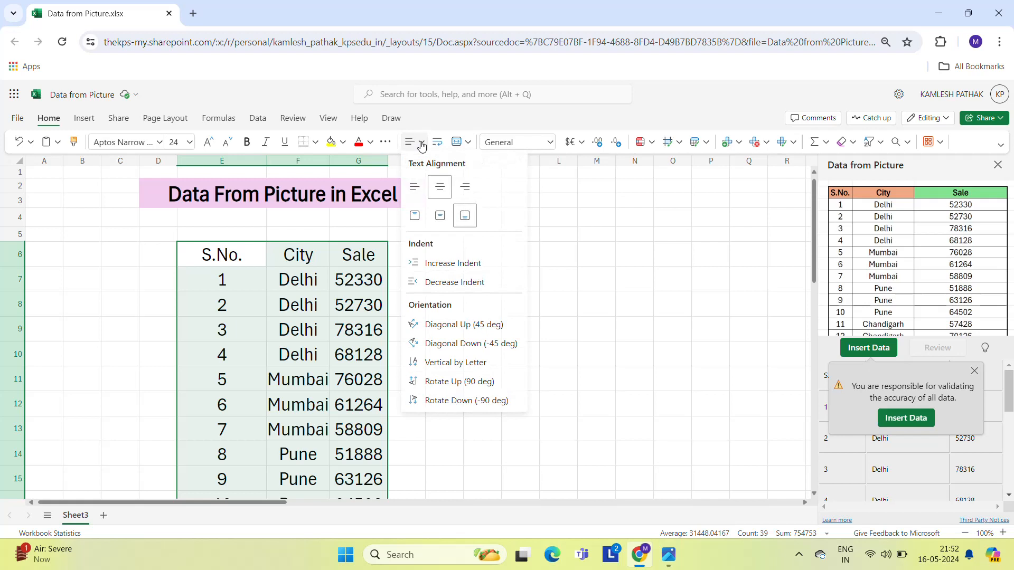
left_click(440, 187)
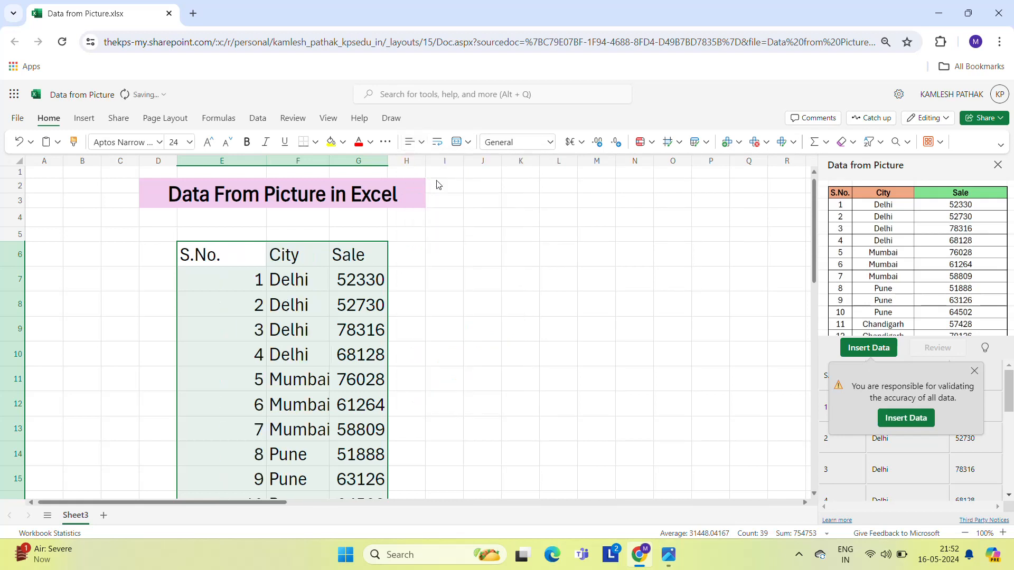
left_click(421, 142)
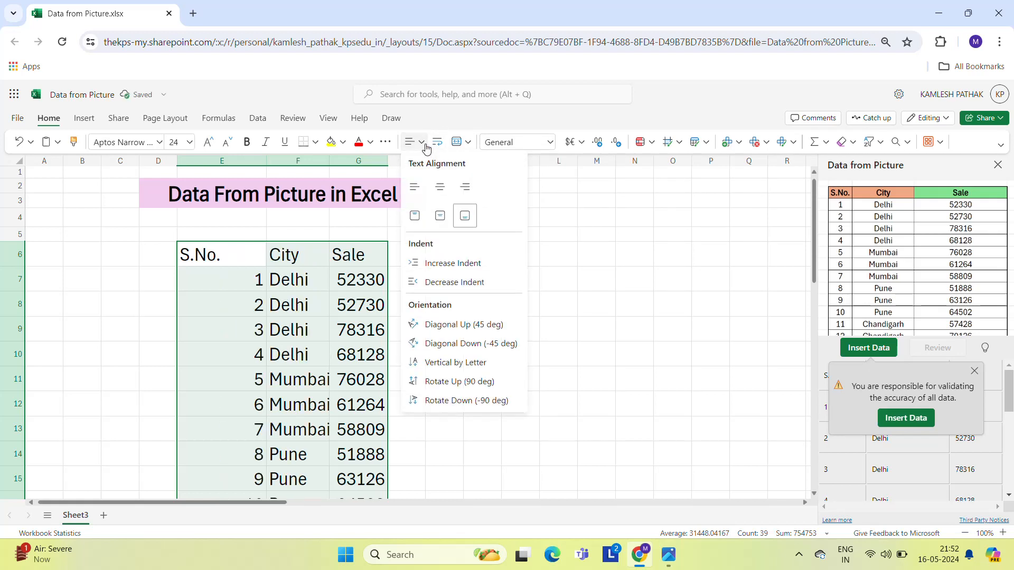
left_click(440, 187)
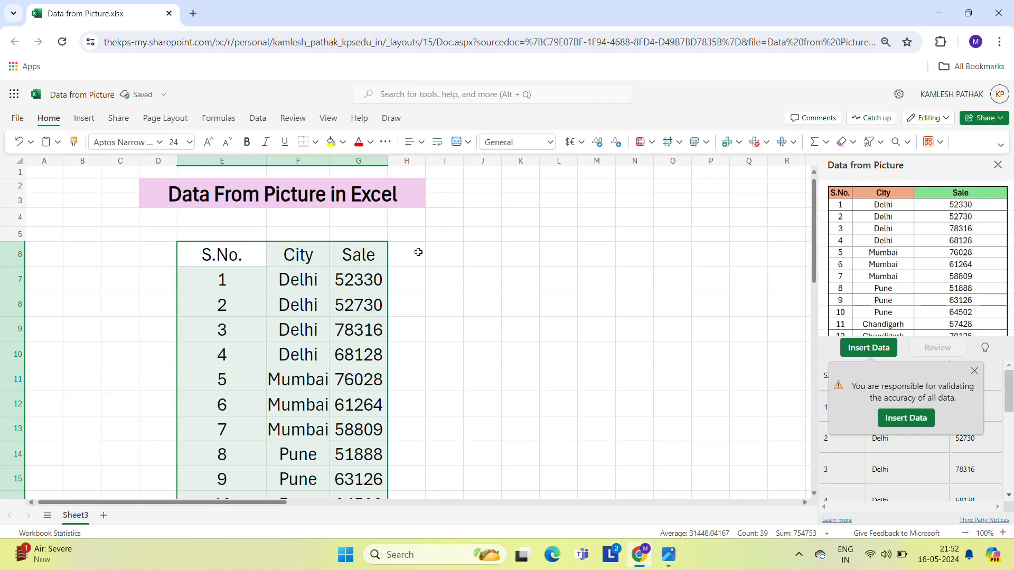
Dismiss the data accuracy notice, close the Picture Data image after checking it, and end the Data from Picture import.
left_click(975, 370)
key("alt+Tab")
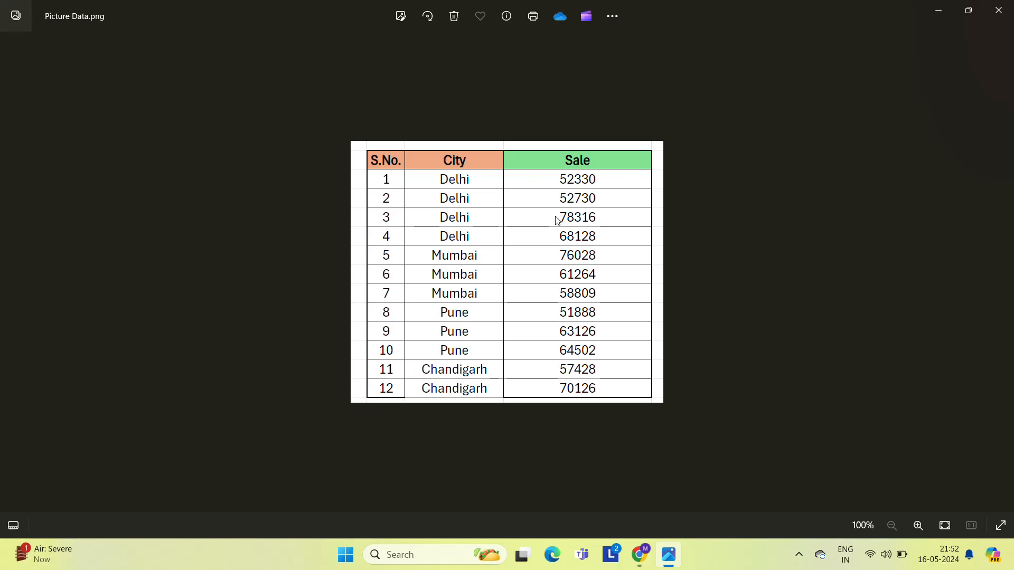
key("alt+F4")
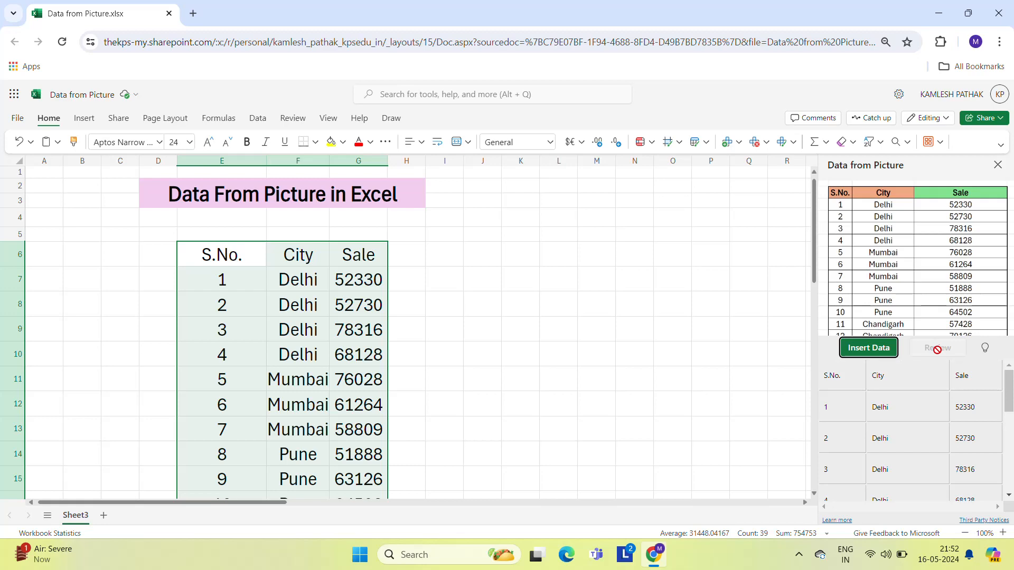
left_click(998, 164)
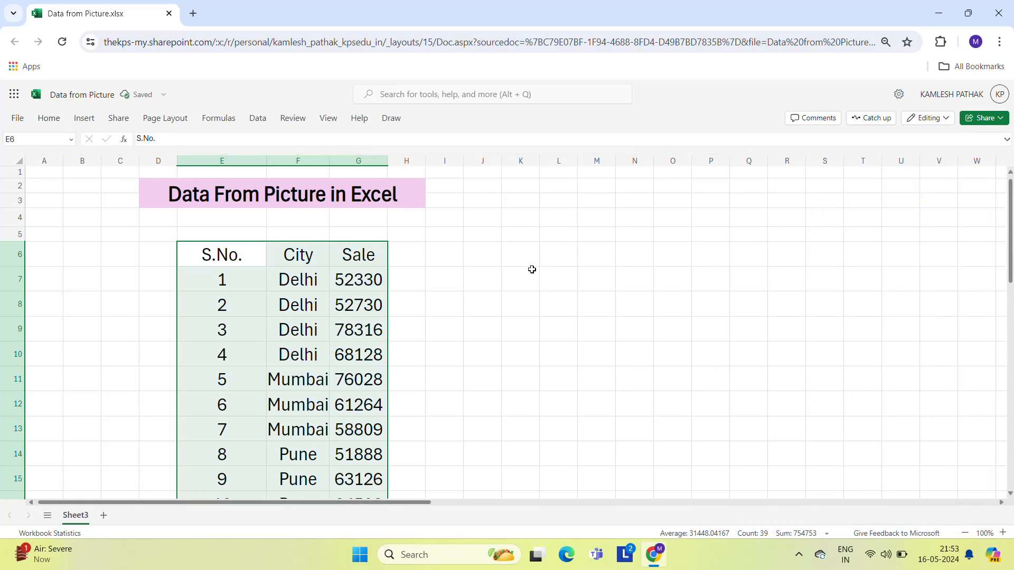
Restore the deleted Data JPG file from the Recycle Bin to the desktop and close the Recycle Bin.
key("super+d")
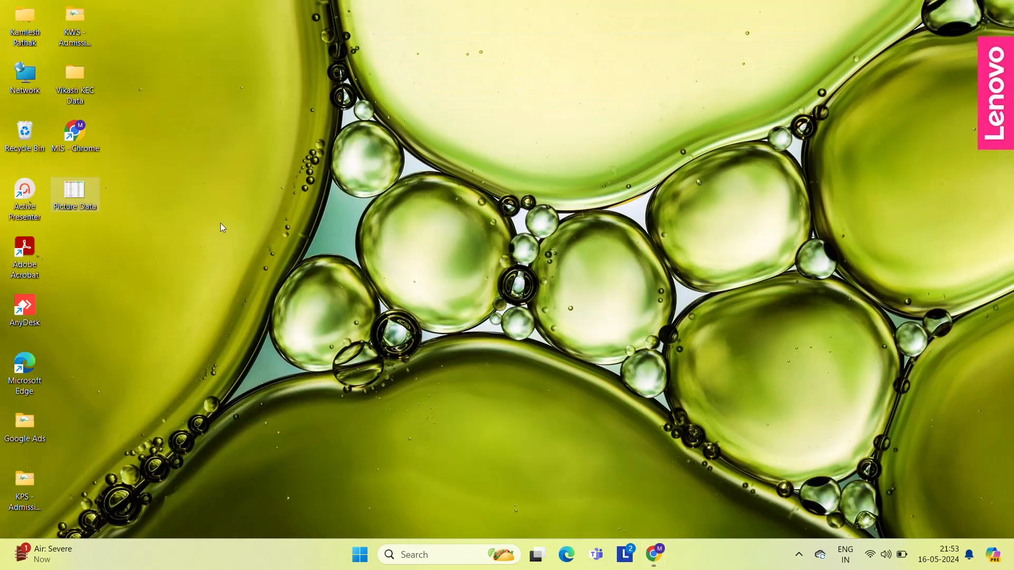
double_click(23, 133)
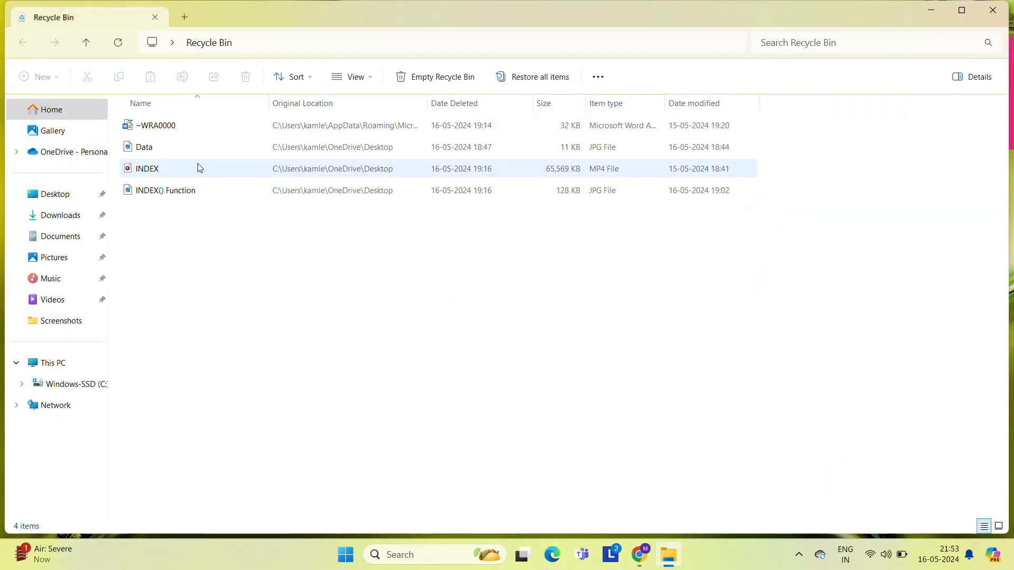
left_click(152, 157)
right_click(152, 157)
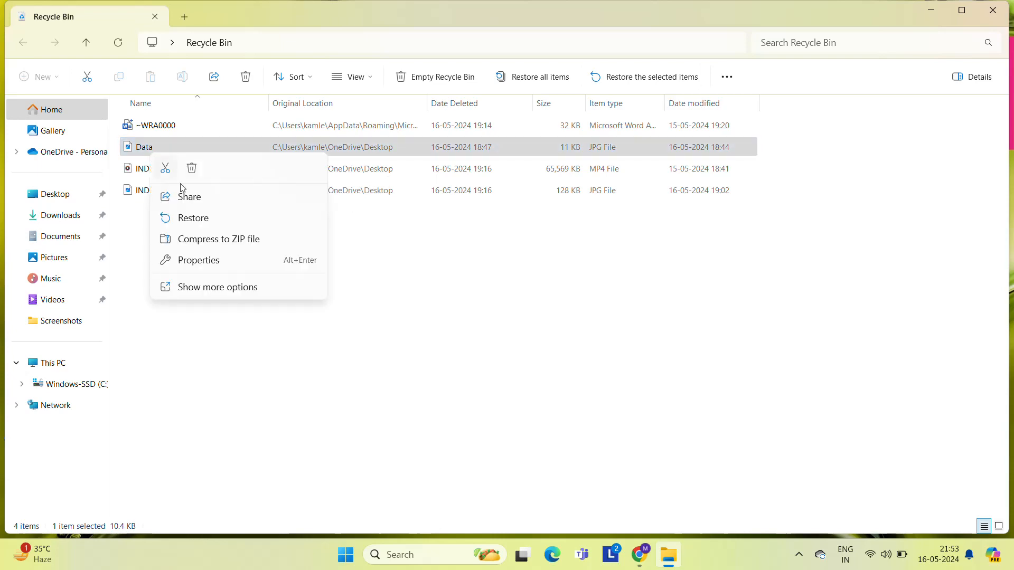
left_click(192, 215)
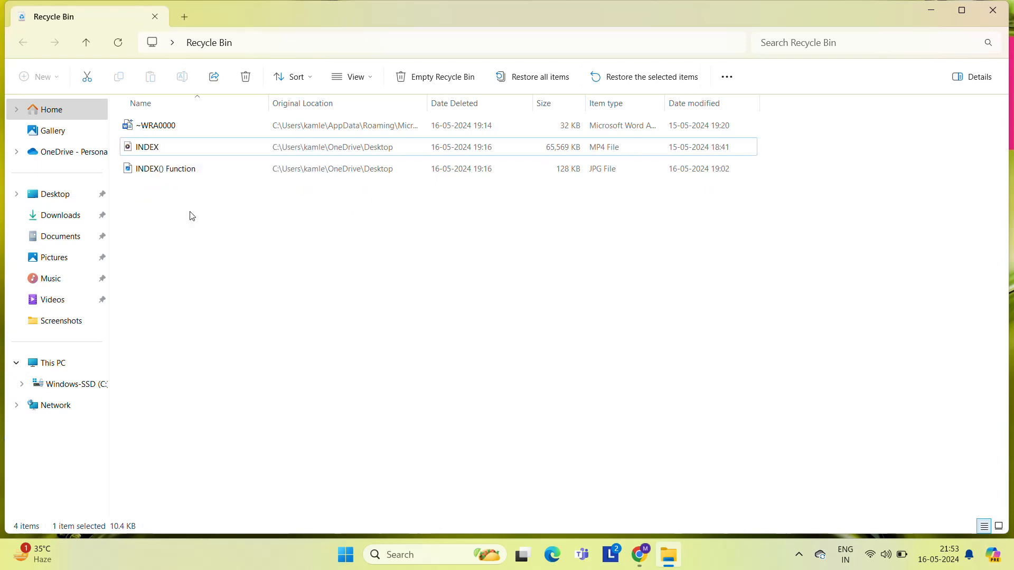
left_click(993, 10)
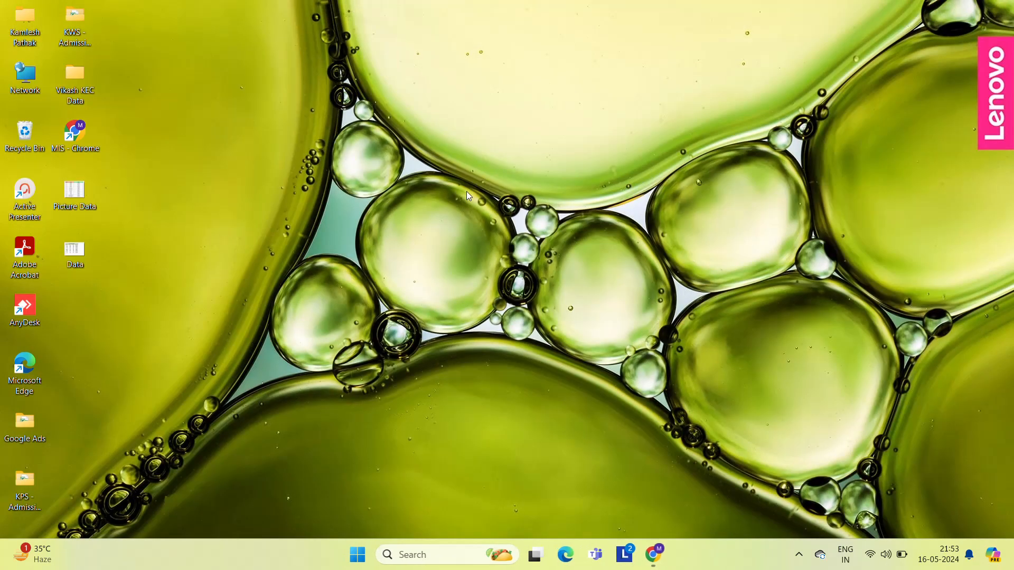
Open the Data image from the desktop, examine its Cookie Sales by Region table enlarged, and close the image.
double_click(79, 248)
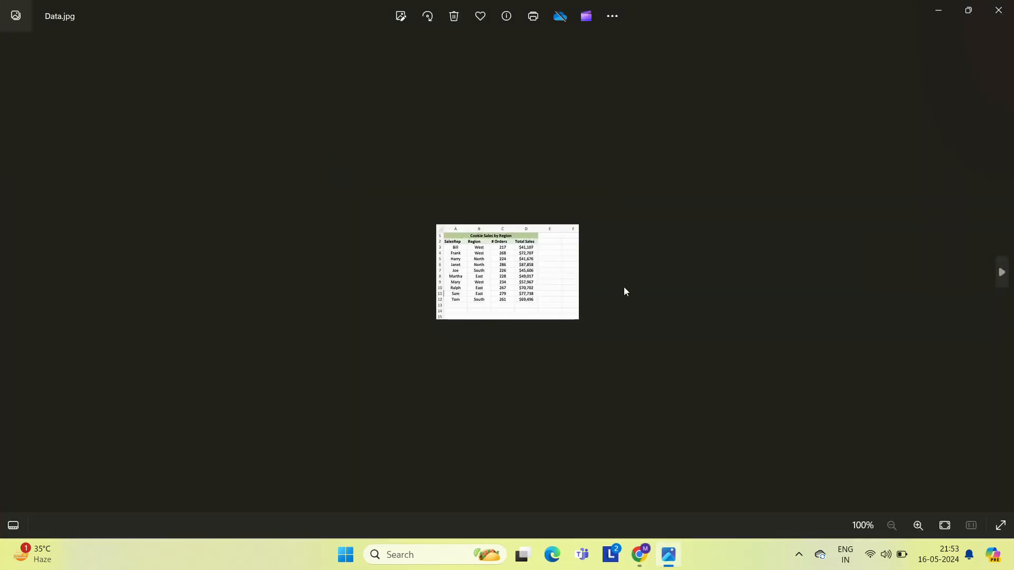
scroll(625, 291, "up", 5)
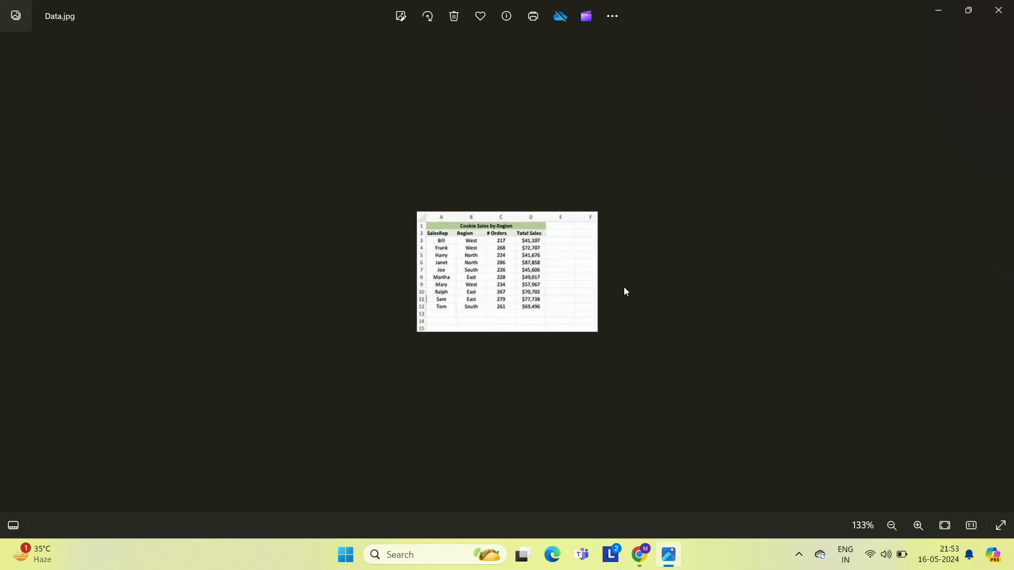
scroll(624, 290, "up", 5)
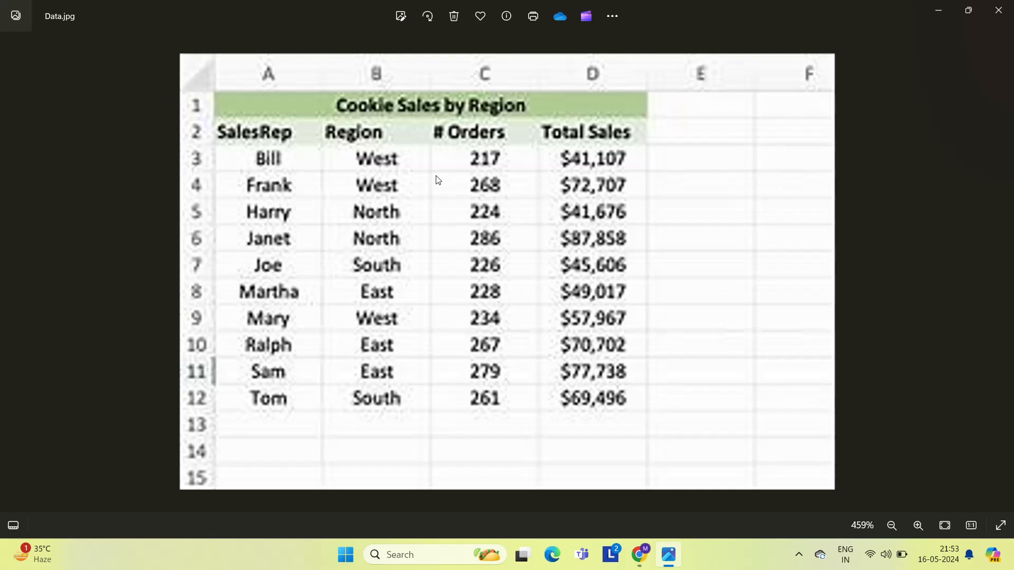
key("alt+F4")
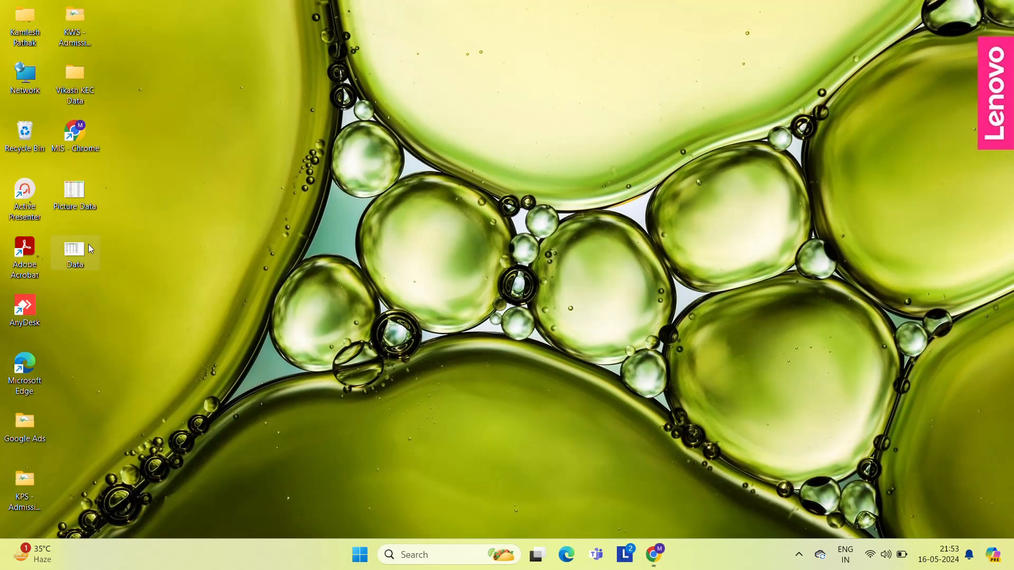
Switch back to the Data from Picture workbook in Chrome and clear the contents of rows 6 to 18.
mouse_move(655, 549)
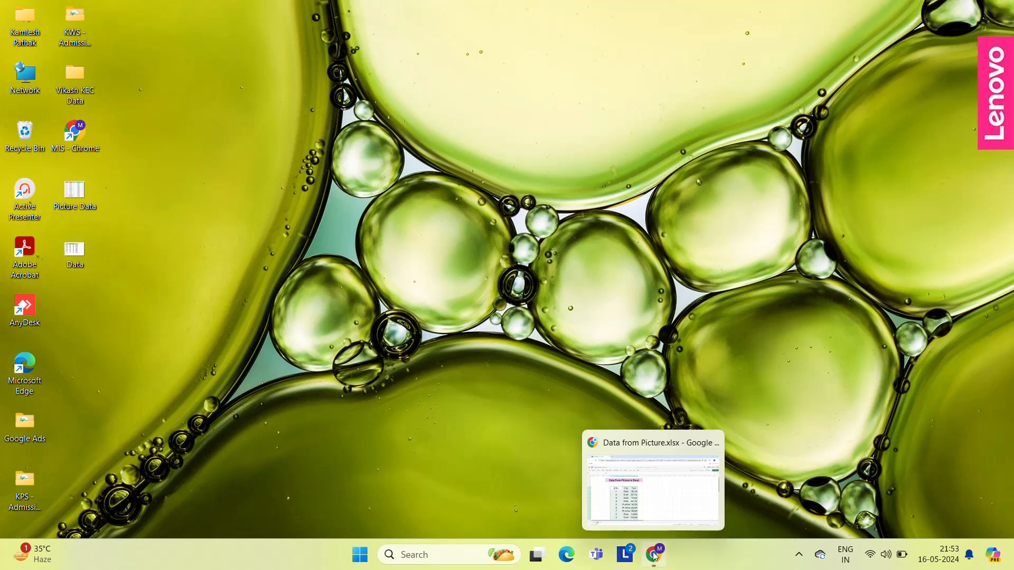
left_click(656, 506)
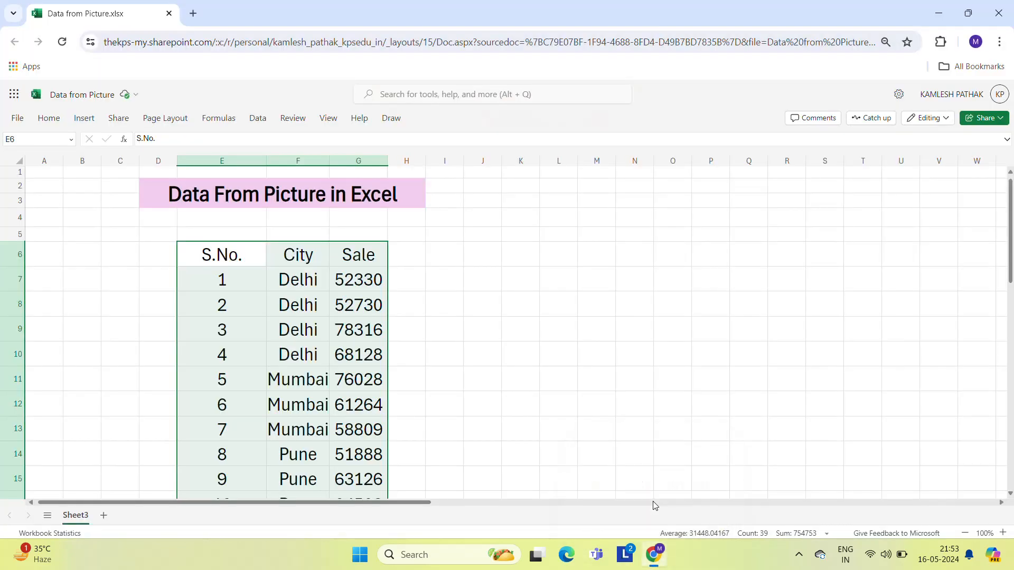
left_click(10, 256)
key("shift+Down")
key("shift+Down")
key("shift+Down")
key("shift+Down")
key("shift+Down")
key("shift+Down")
key("shift+Down")
key("shift+Down")
key("shift+Down")
key("shift+Down")
key("shift+Down")
key("shift+Down")
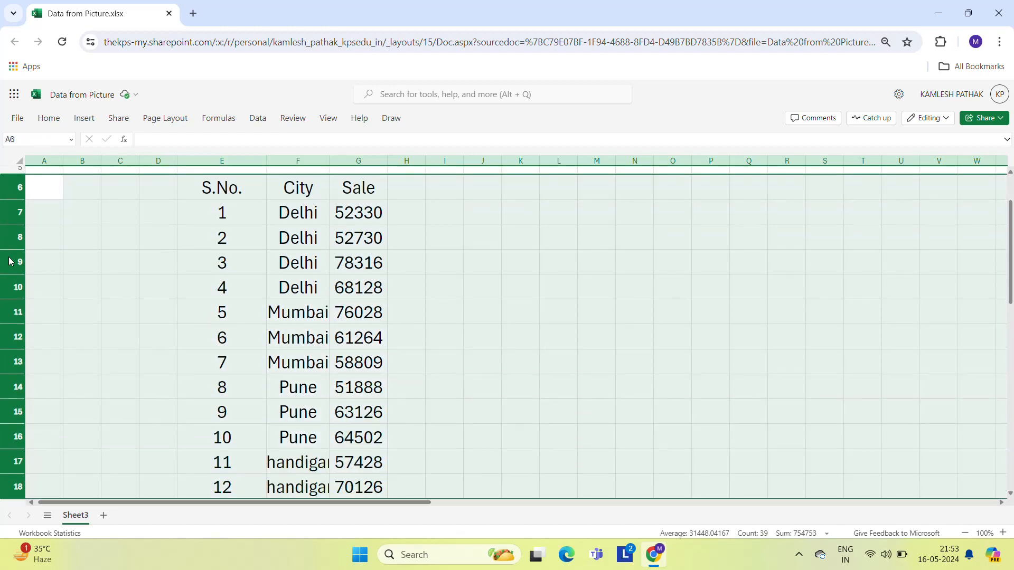
key("Delete")
Start a Data from Picture import at cell E6 using the Data JPG file from the desktop.
left_click(241, 247)
key("Up")
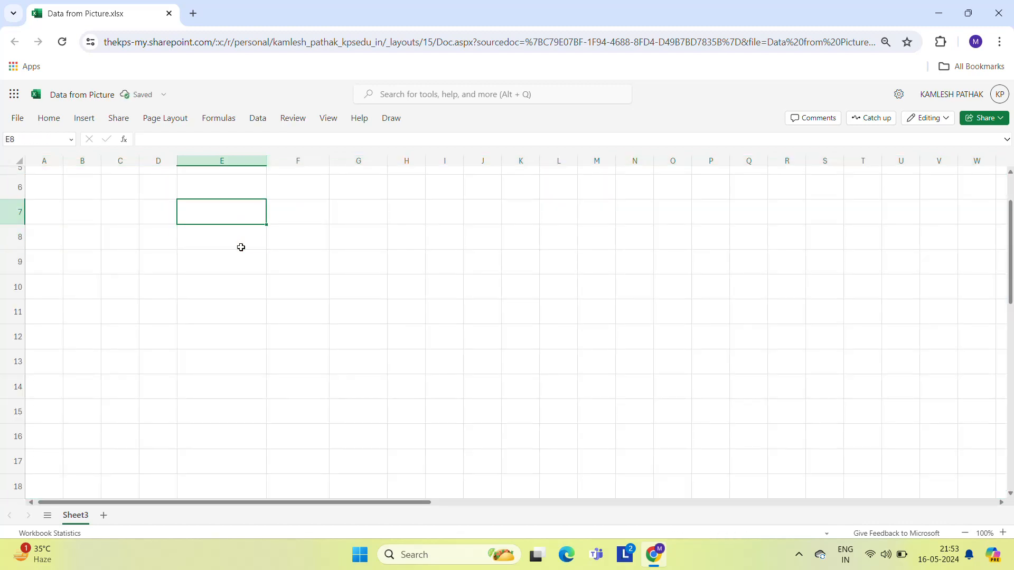
key("Up")
scroll(241, 247, "up", 2)
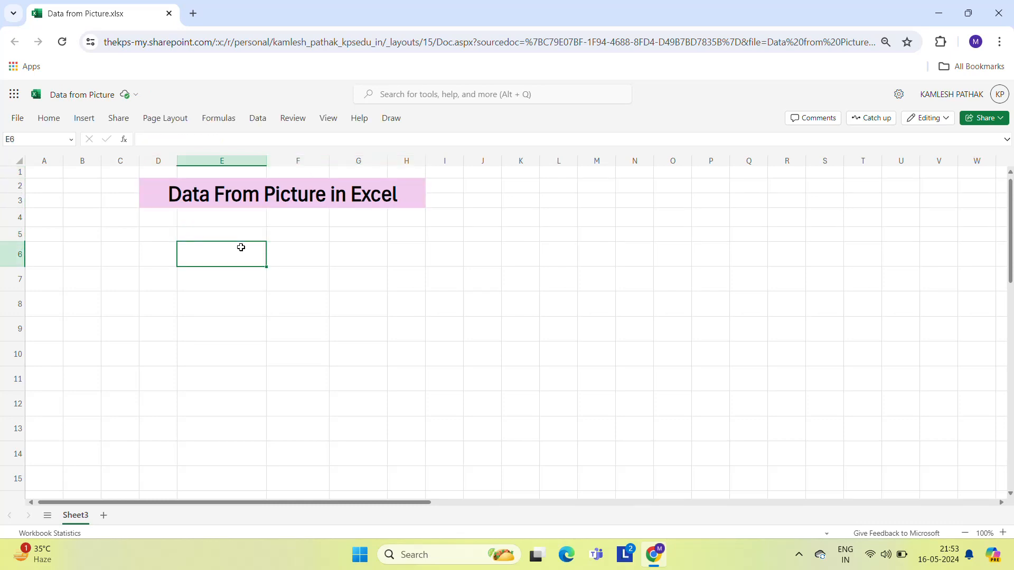
left_click(258, 118)
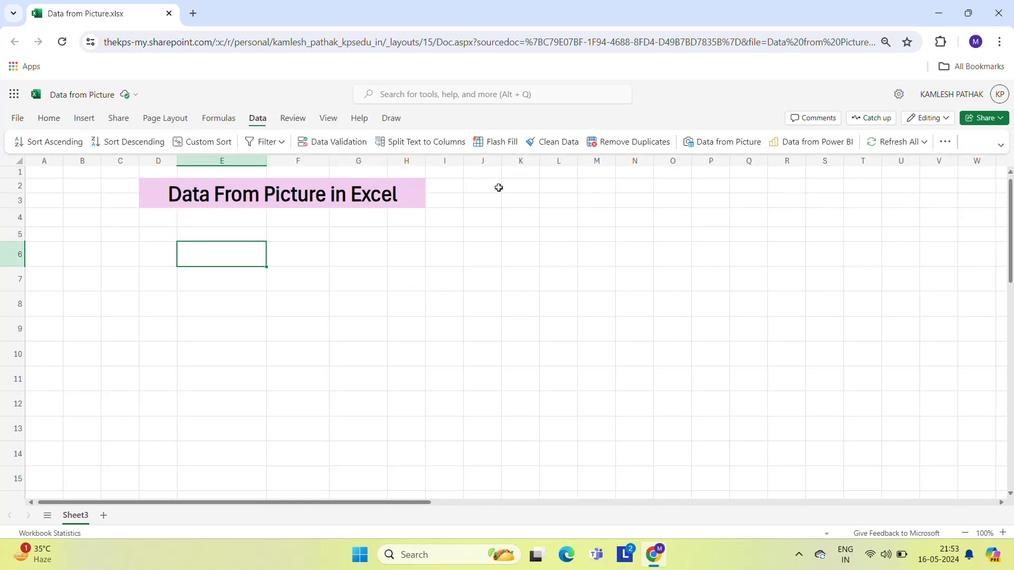
left_click(736, 149)
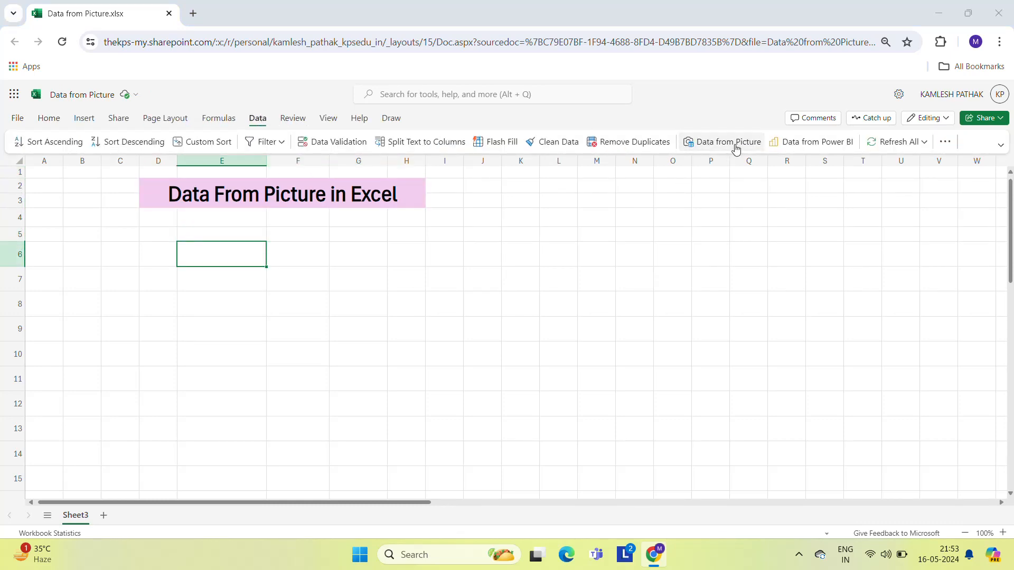
left_click(158, 193)
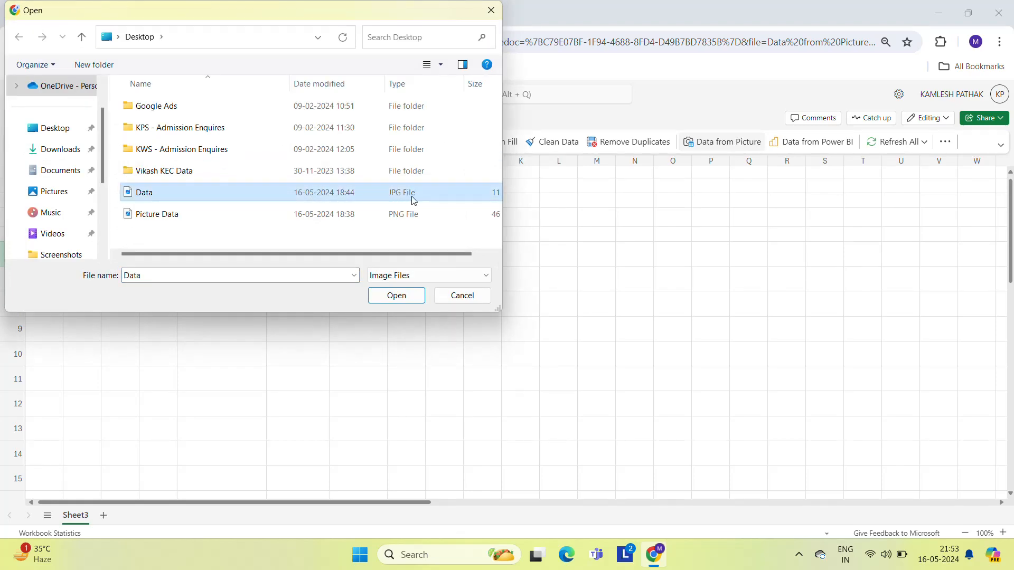
left_click(397, 295)
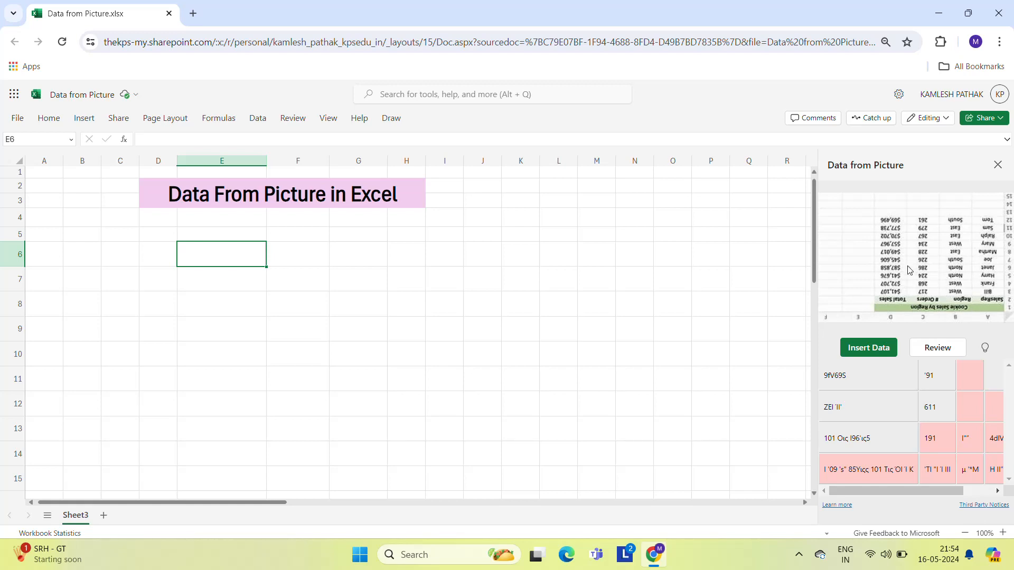
Review the flagged picture data: replace the second item with a person's name, accept items two to four, and end the review.
left_click(936, 349)
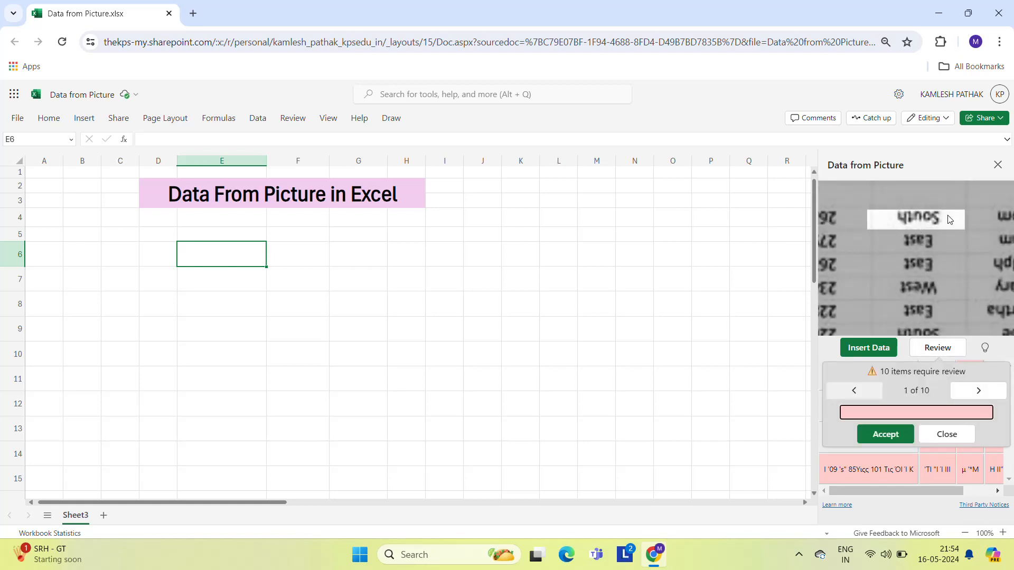
left_click(980, 395)
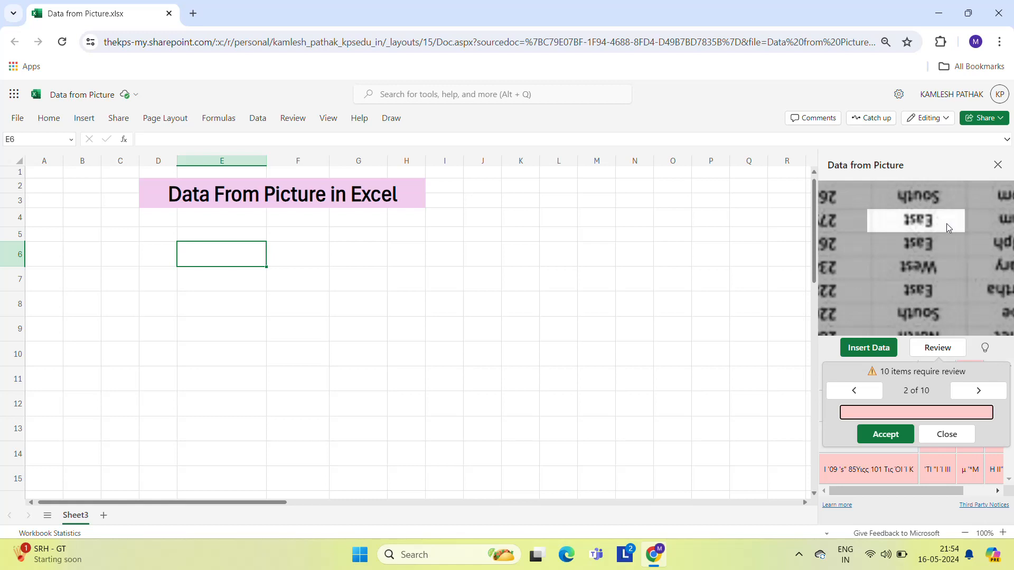
type("kamlesh")
left_click(888, 435)
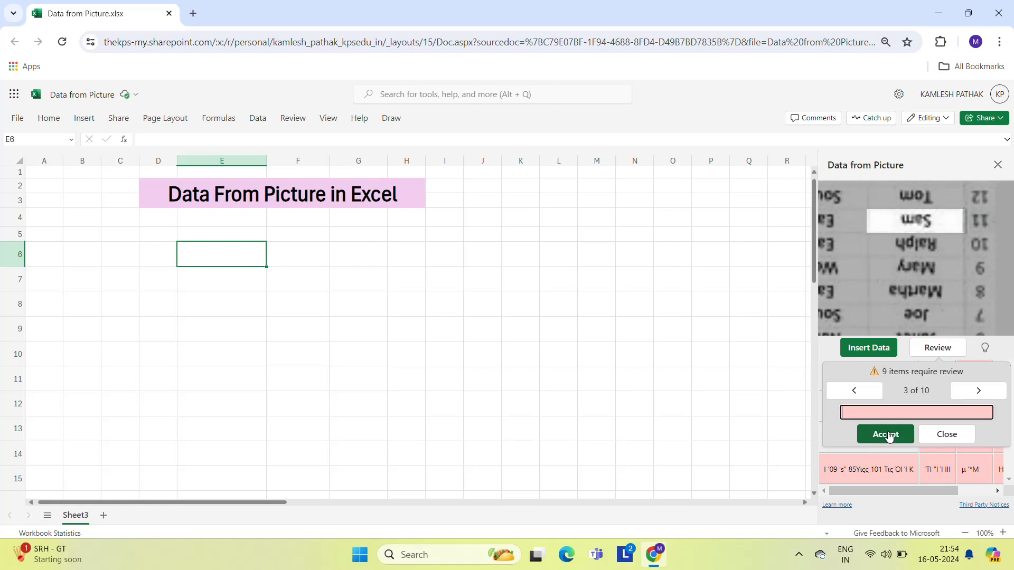
left_click(889, 435)
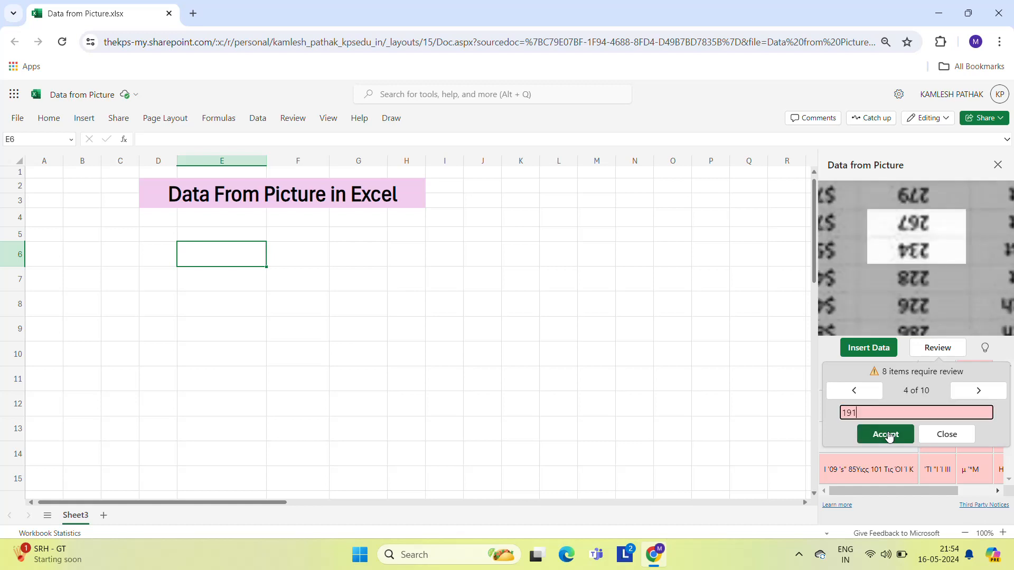
left_click(889, 435)
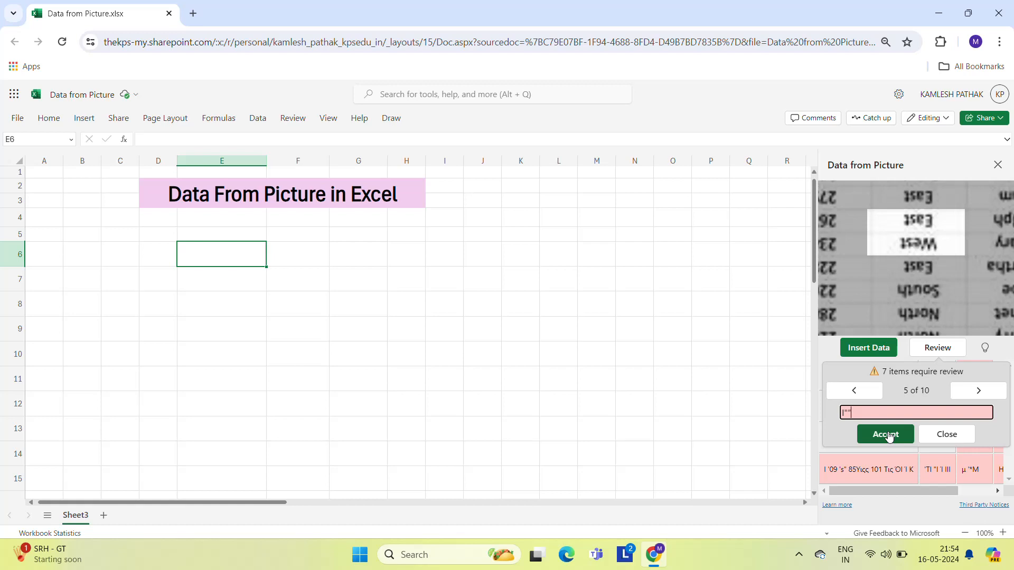
left_click(959, 435)
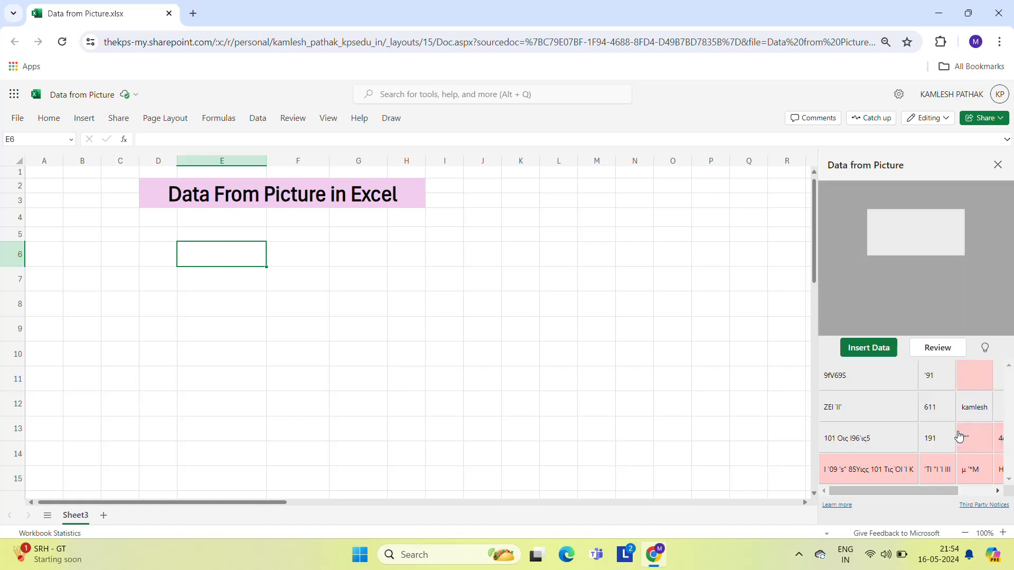
Insert the picture data at E6 despite the unreviewed items, check the corrected entry in G7, and close Data from Picture.
left_click(867, 351)
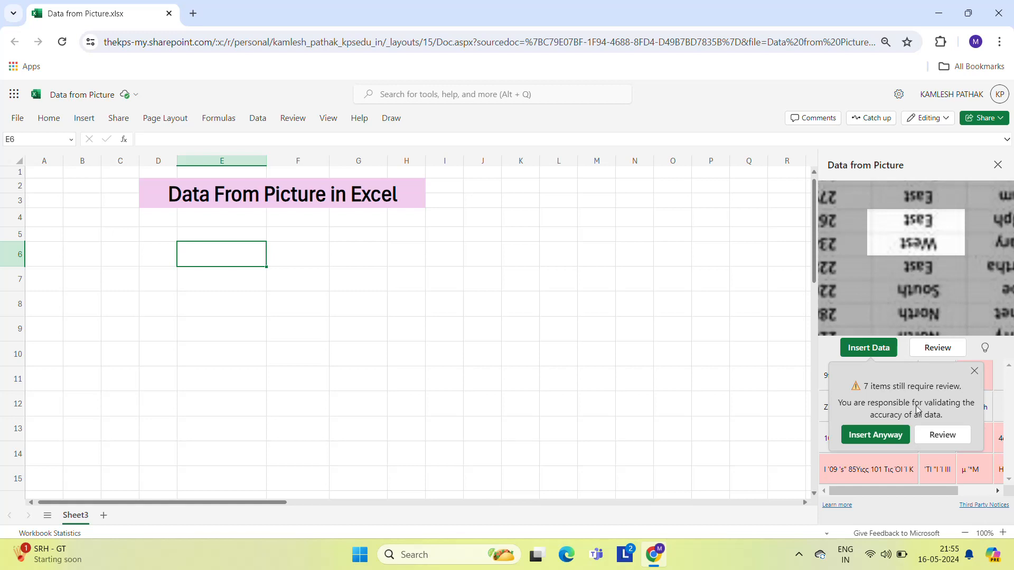
left_click(872, 440)
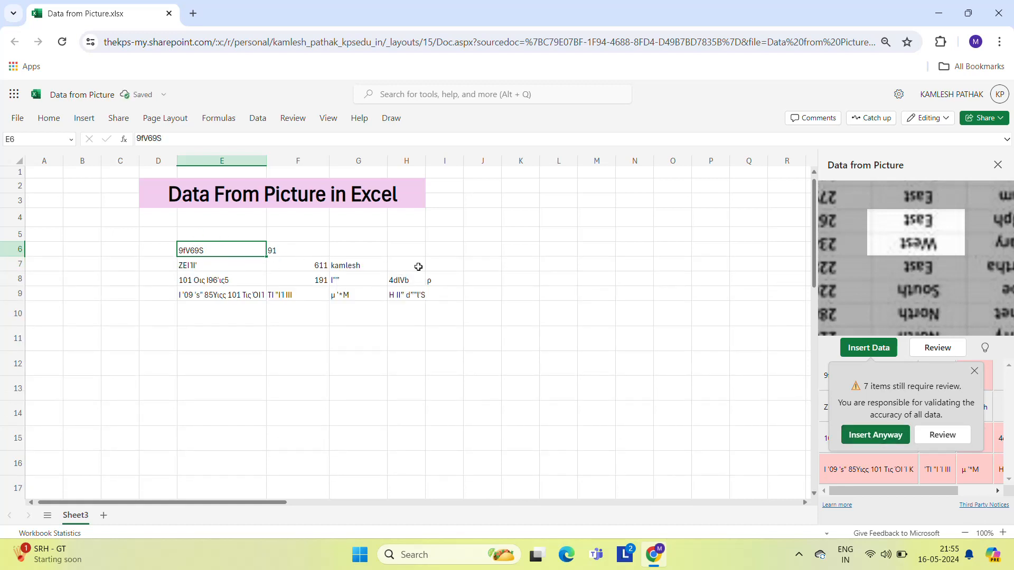
left_click(353, 266)
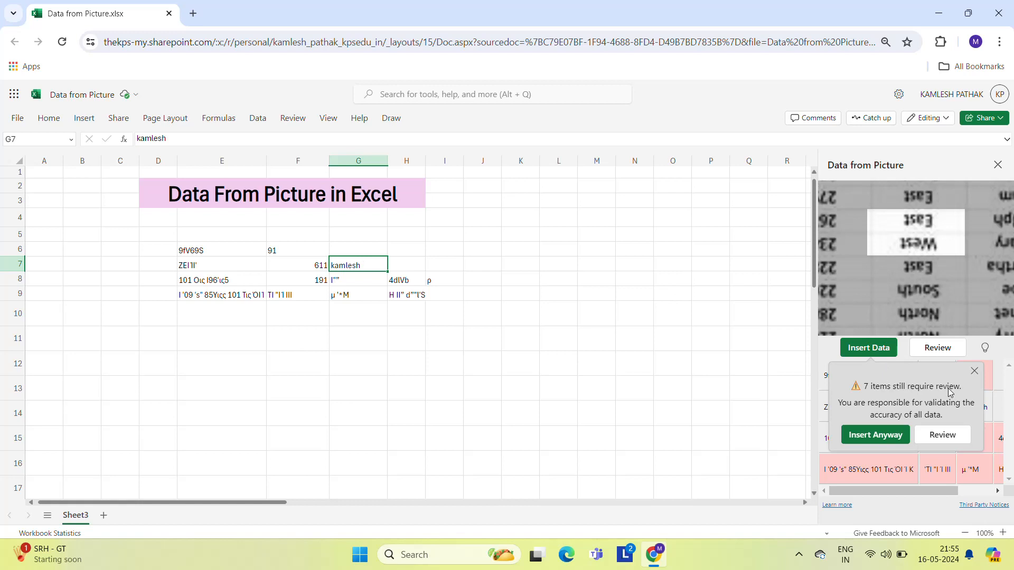
left_click(975, 372)
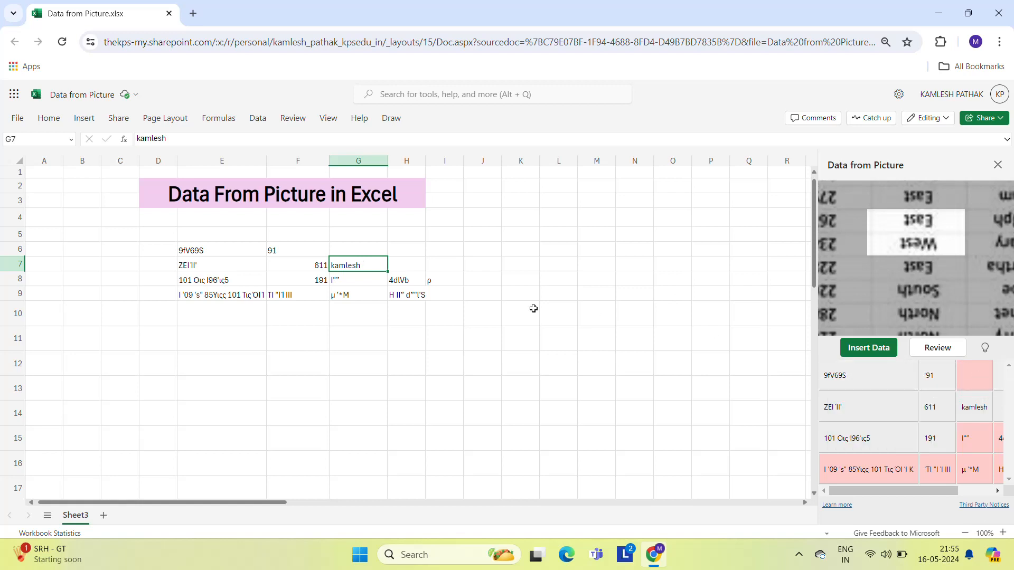
left_click(997, 165)
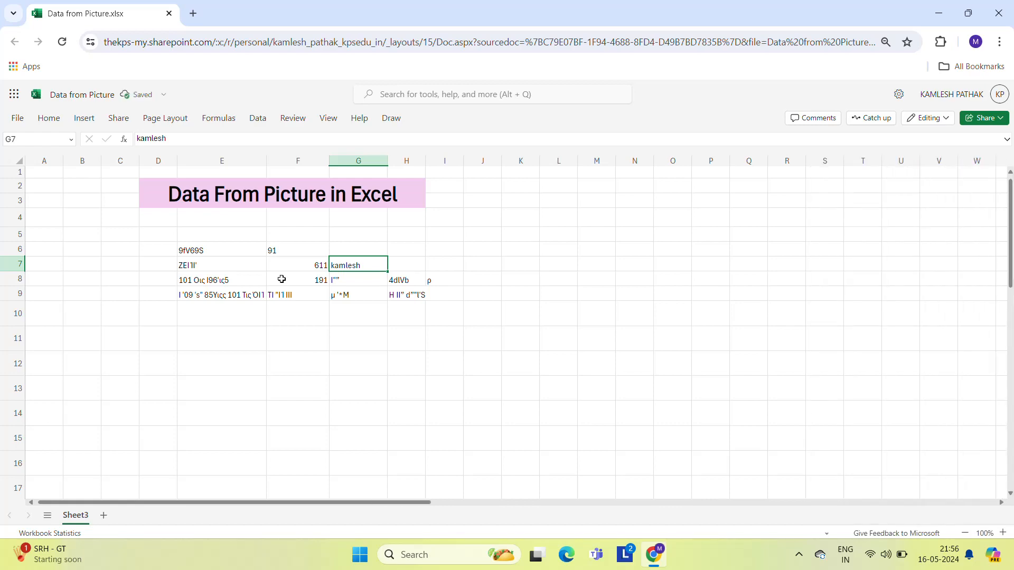
Compare the clarity of the Picture Data and Data images on the desktop, and return to the workbook to check the imported cells.
key("super+d")
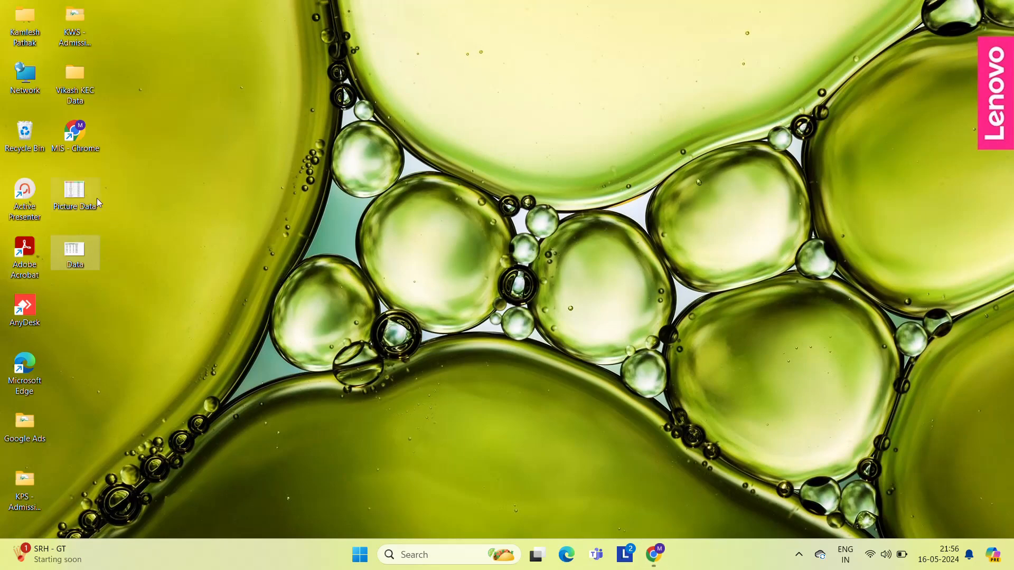
double_click(80, 199)
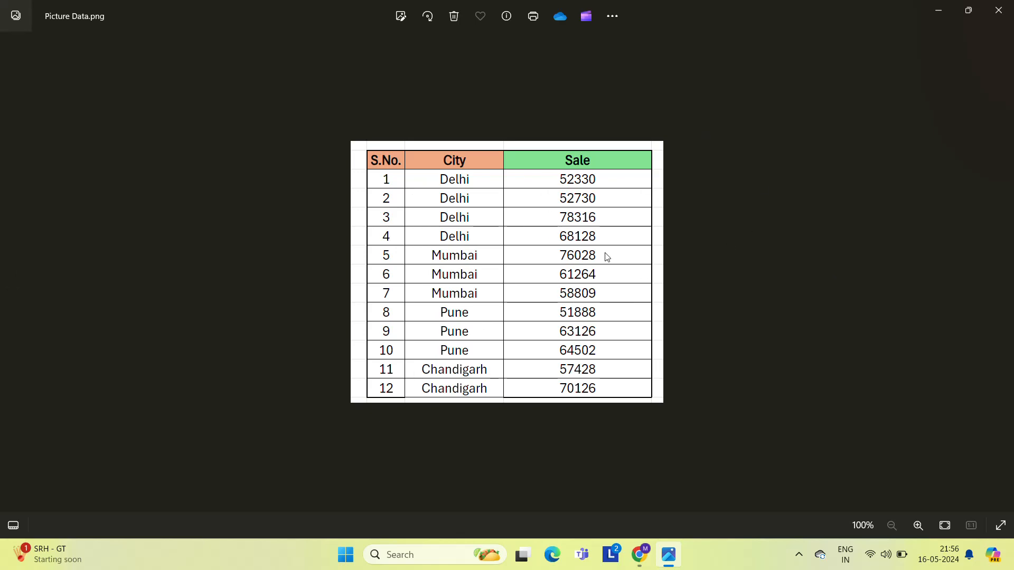
key("alt+F4")
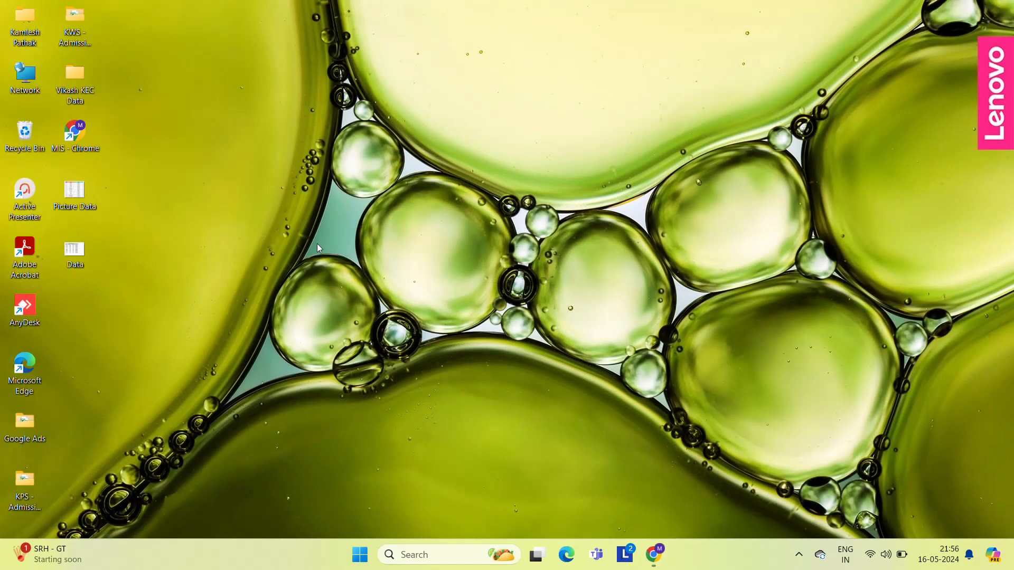
double_click(84, 251)
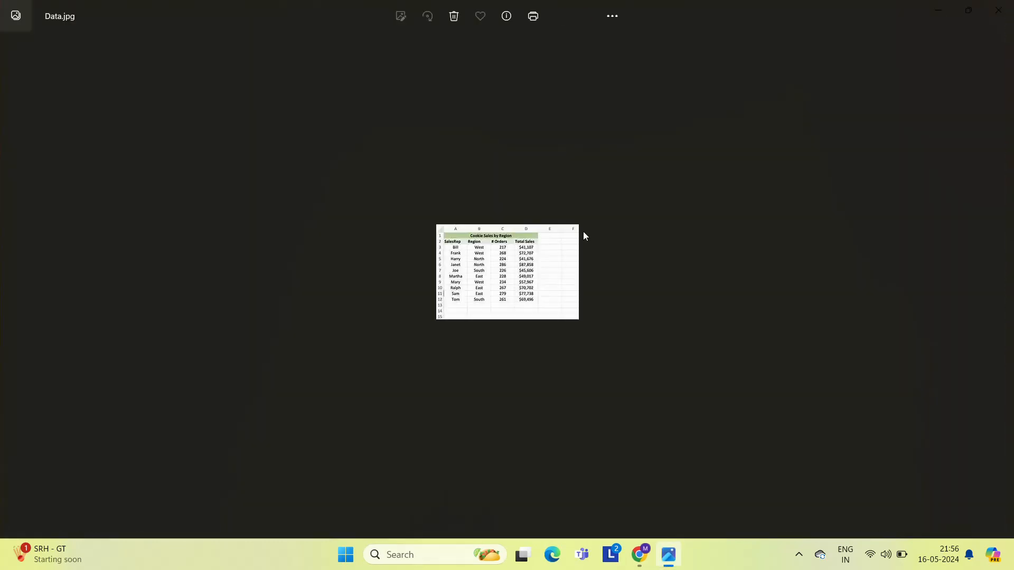
scroll(520, 226, "up", 5)
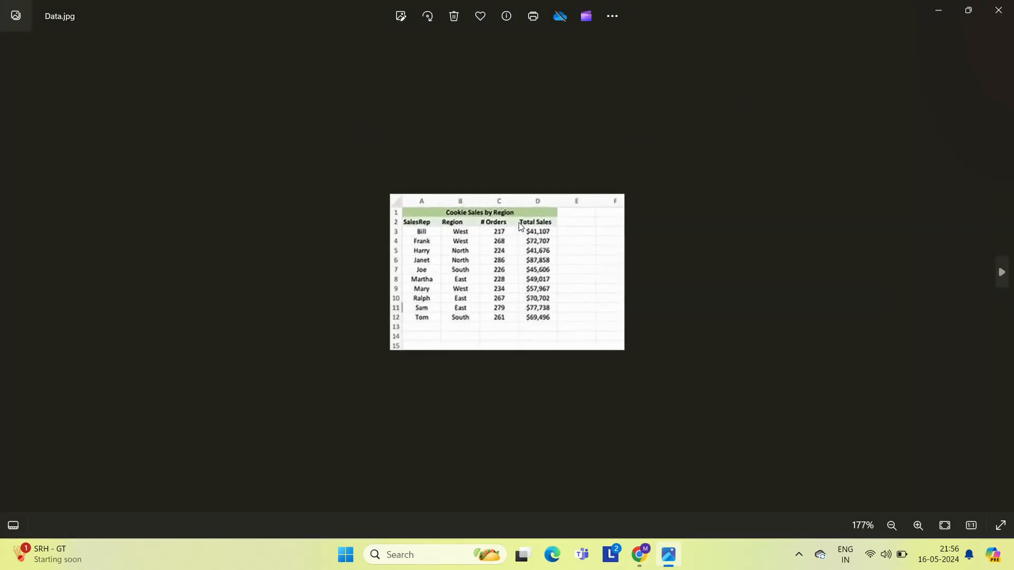
scroll(521, 226, "up", 3)
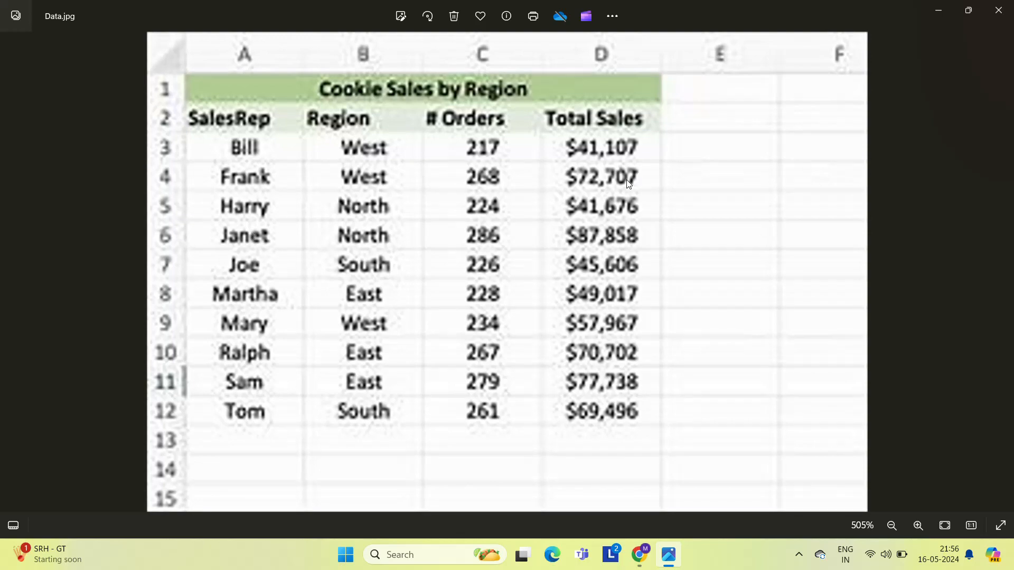
key("alt+F4")
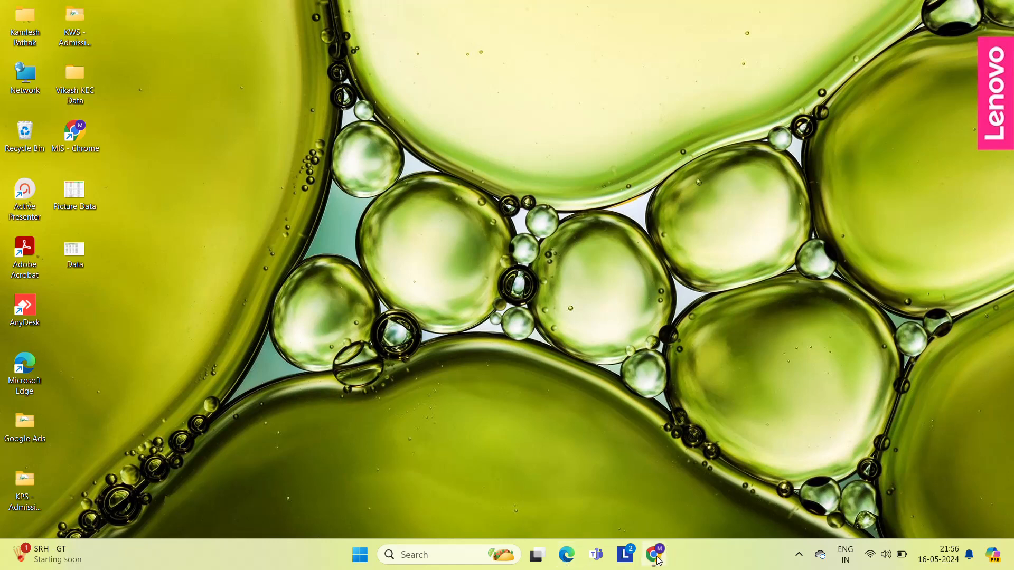
mouse_move(656, 556)
left_click(668, 511)
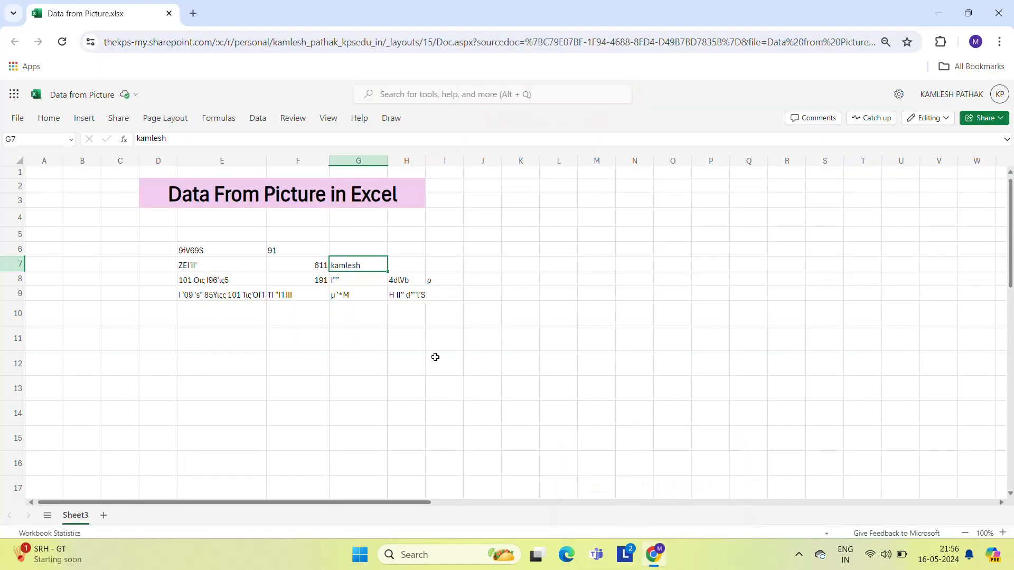
left_click(191, 270)
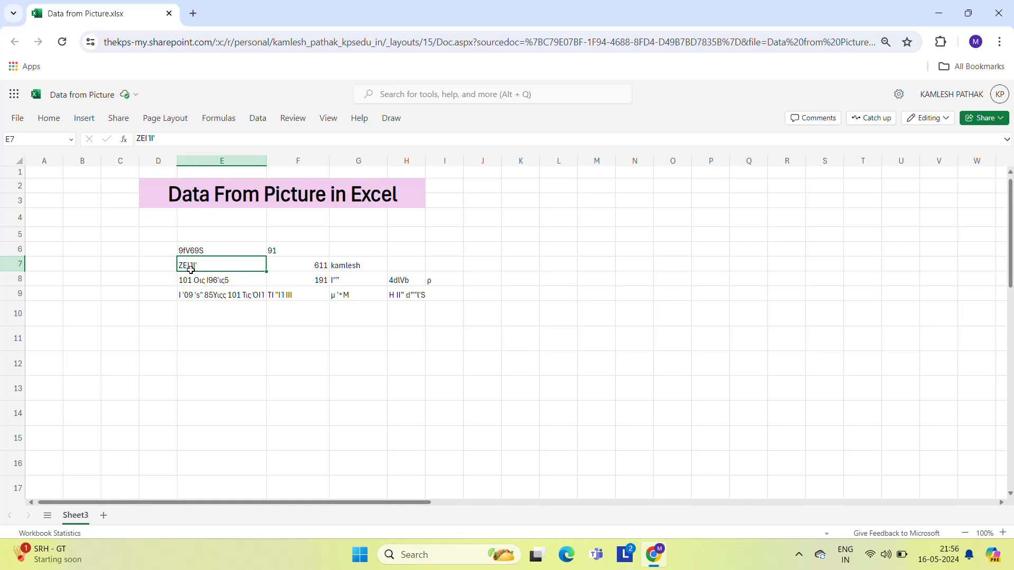
left_click(799, 555)
left_click(748, 513)
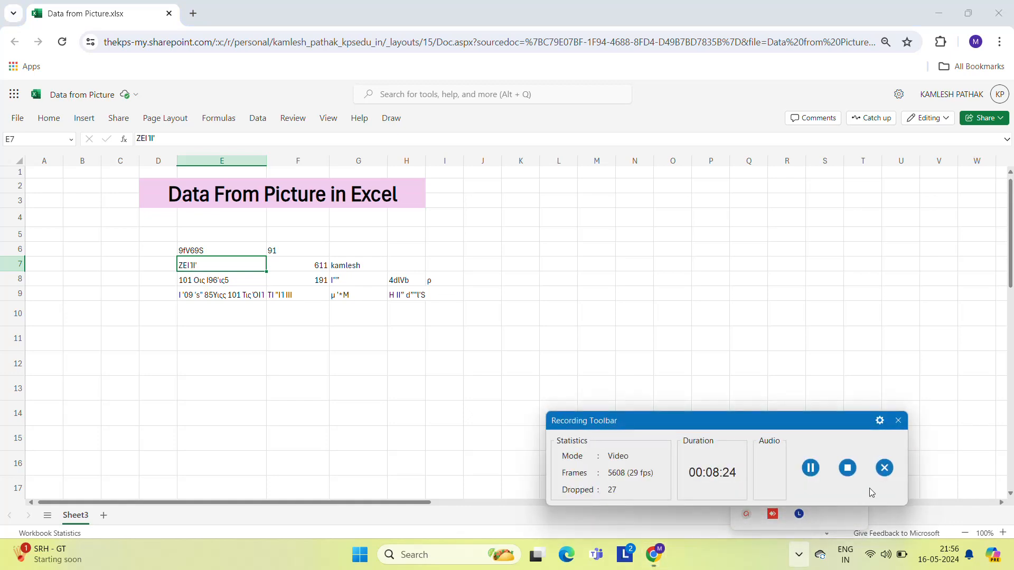